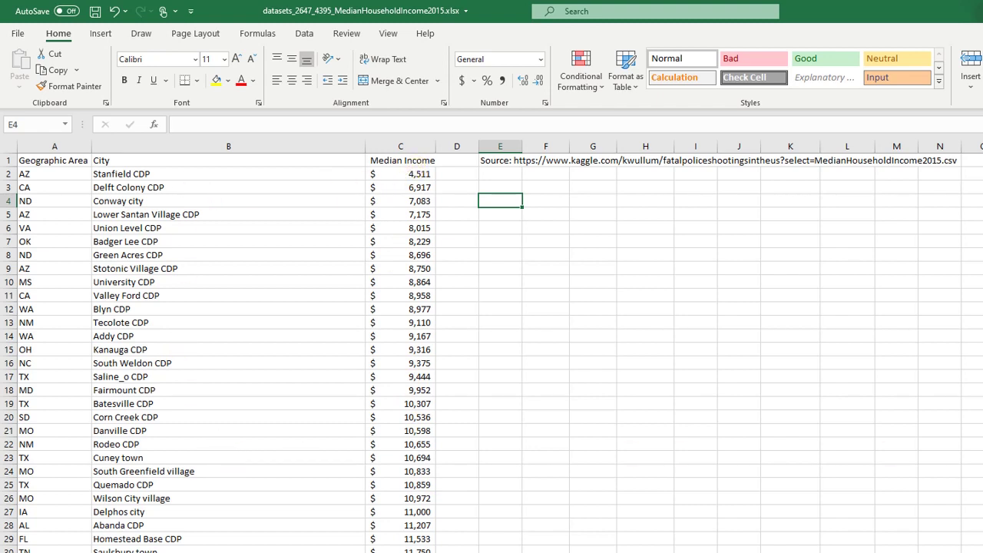
# Select the entire Median Income column (column C) as the chart's data.
pyautogui.scroll(-20, 492, 346)
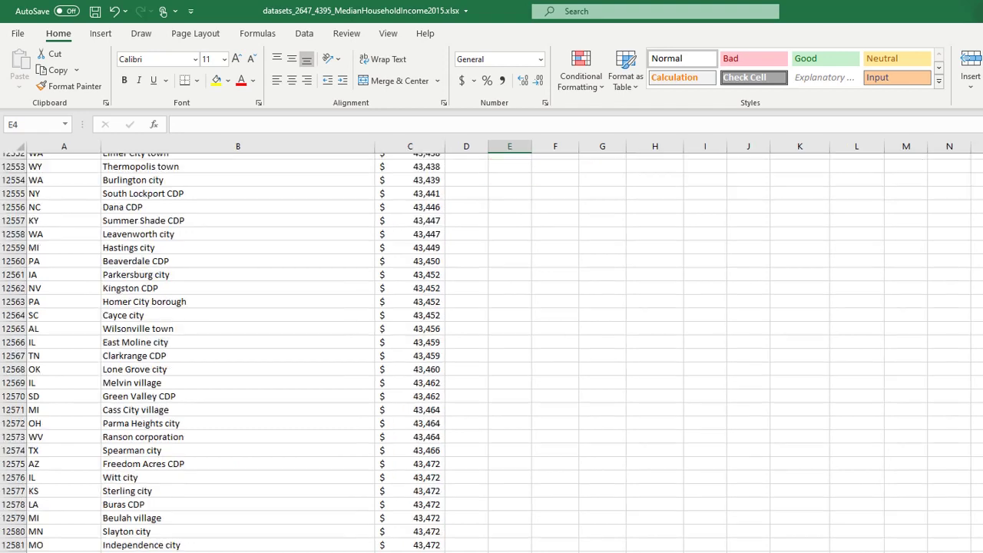
pyautogui.scroll(-20, 491, 346)
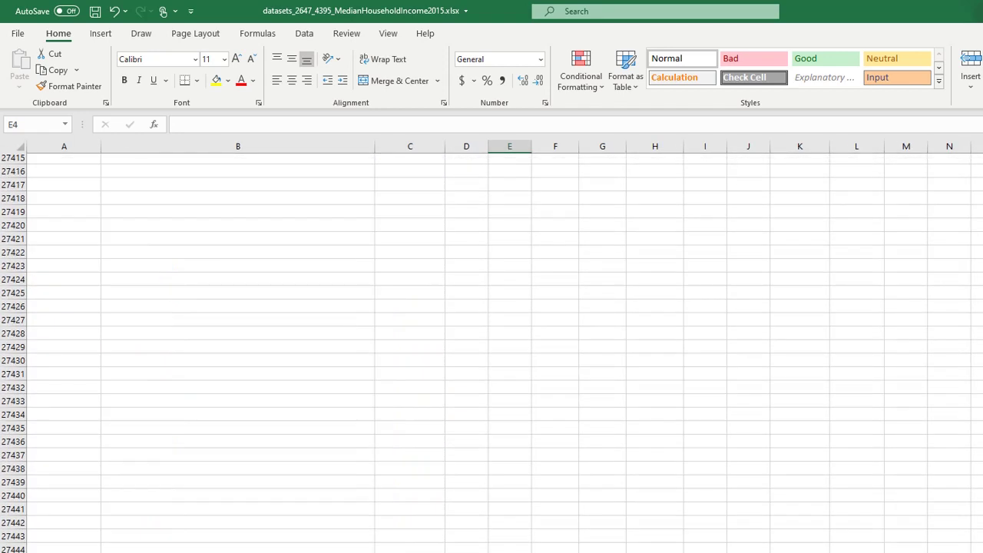
pyautogui.scroll(20, 492, 345)
pyautogui.scroll(-10, 492, 346)
pyautogui.scroll(20, 492, 346)
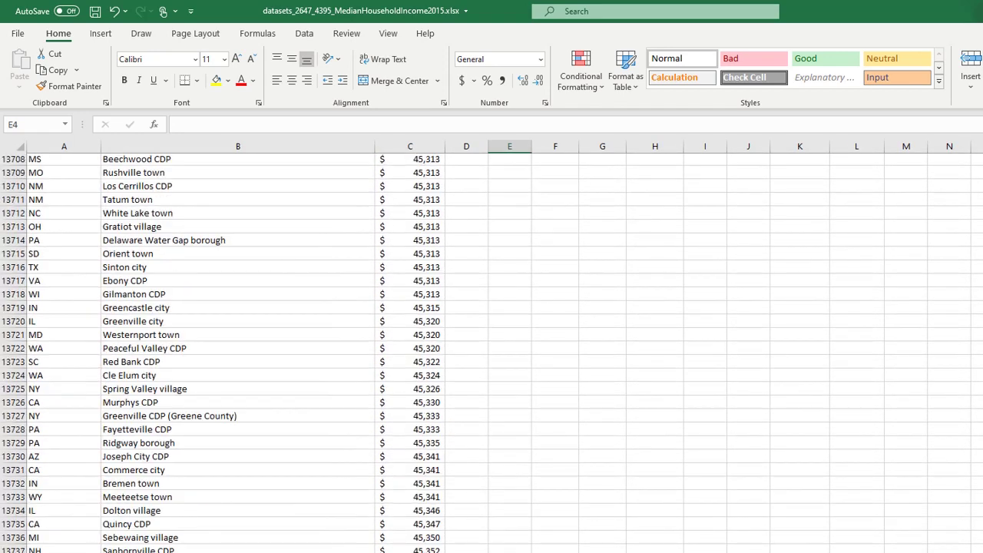
pyautogui.scroll(20, 491, 346)
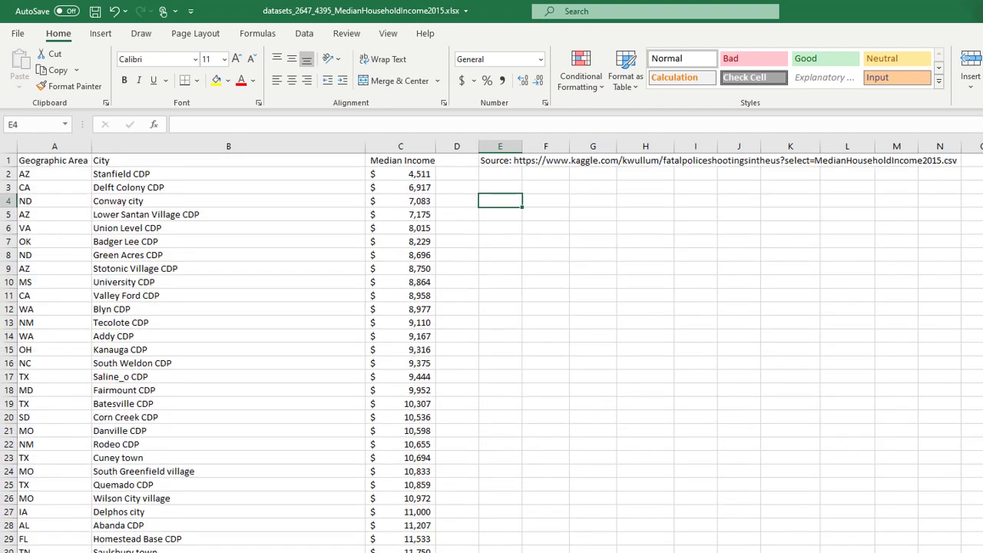
pyautogui.click(503, 376)
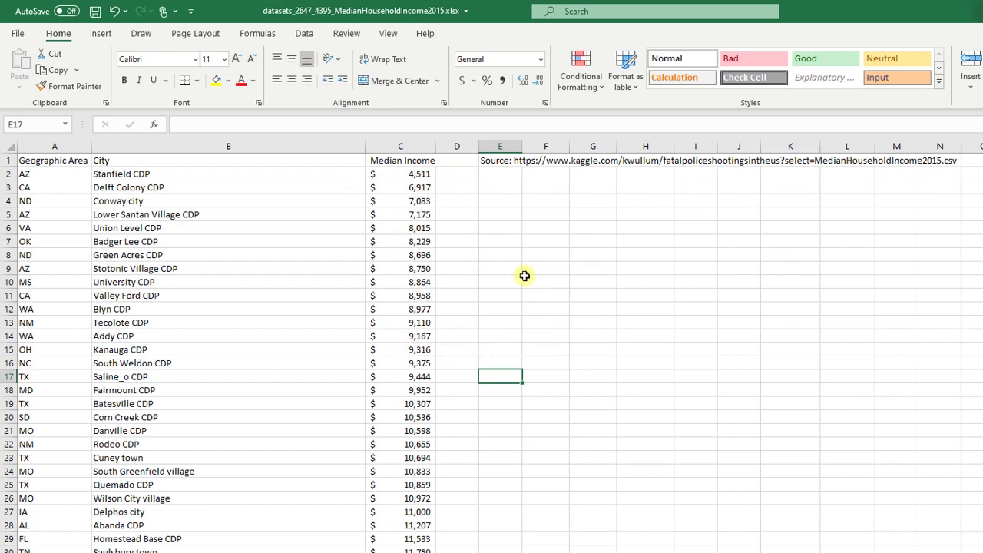
pyautogui.click(501, 224)
pyautogui.click(500, 203)
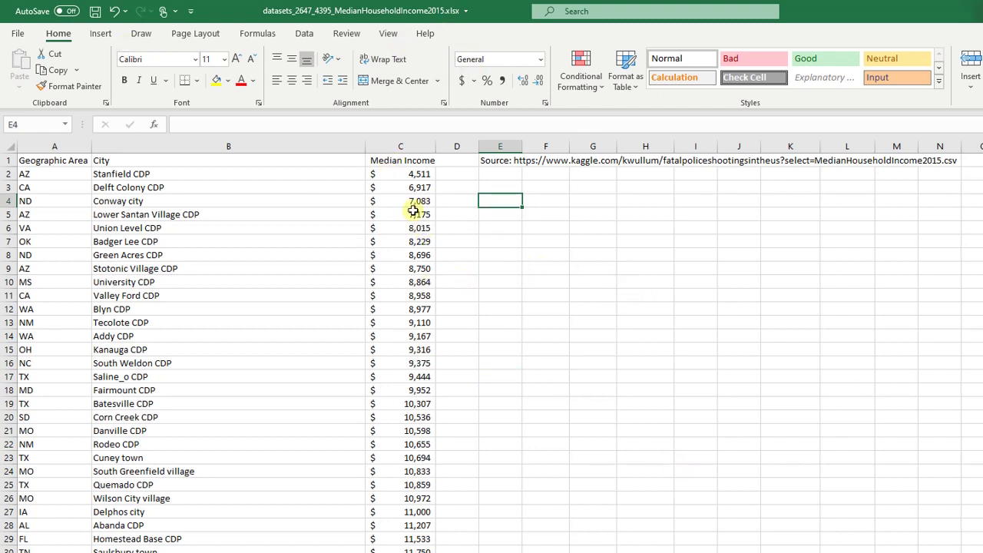
pyautogui.click(390, 146)
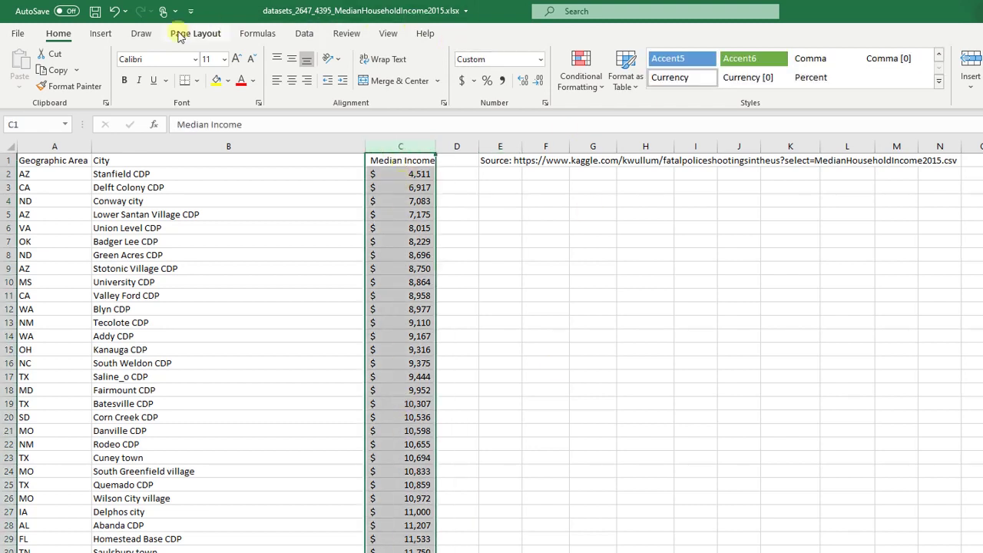
# Insert a Box and Whisker statistic chart of the Median Income column.
pyautogui.click(101, 34)
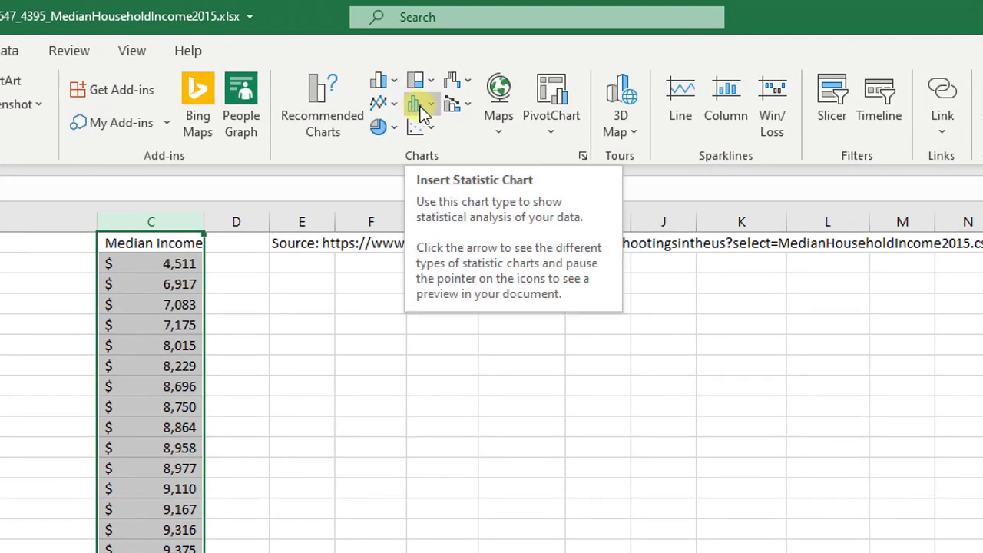
pyautogui.click(434, 110)
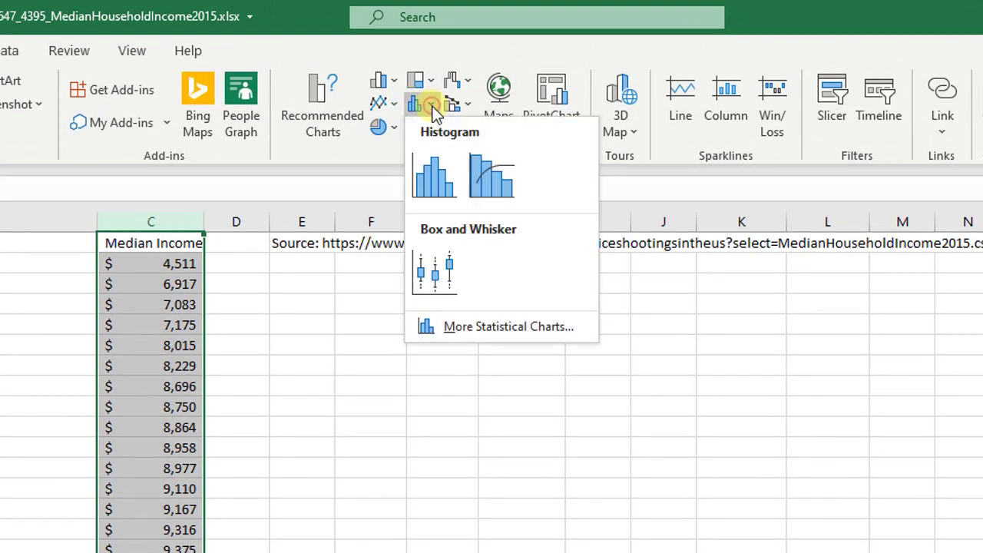
pyautogui.click(449, 278)
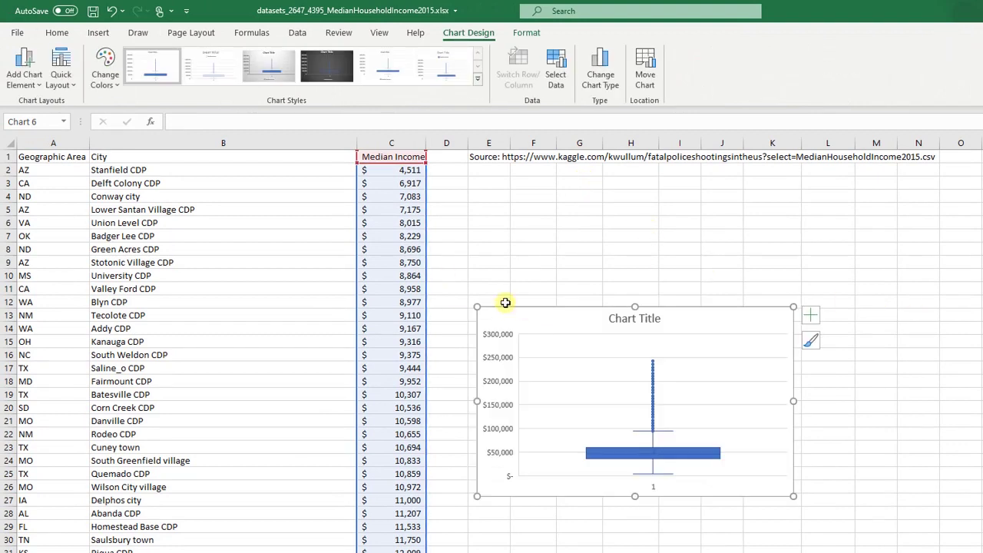
# Enlarge the chart upward and retitle it 'Median Household Incomes in 2015'.
pyautogui.moveTo(478, 307); pyautogui.dragTo(473, 185)
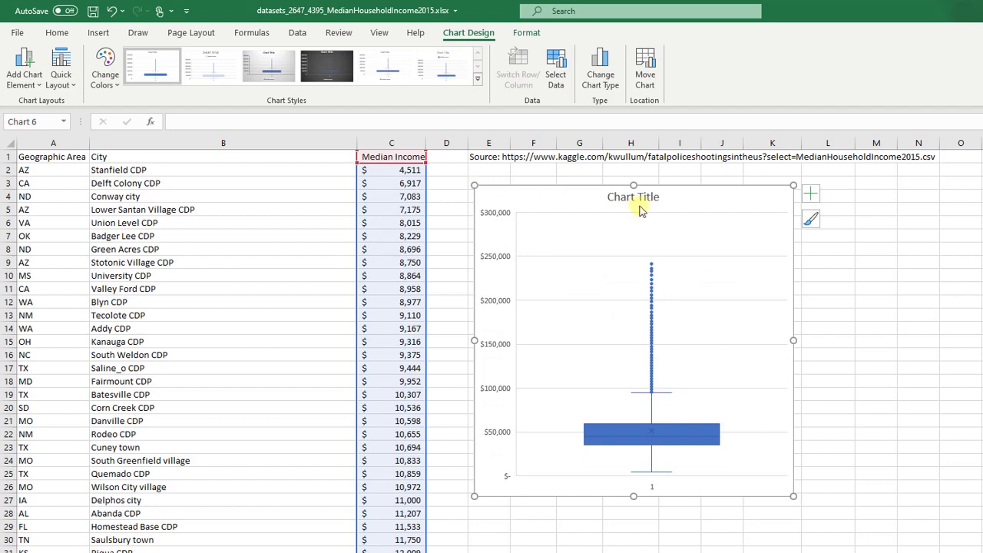
pyautogui.click(636, 198)
pyautogui.doubleClick(634, 198)
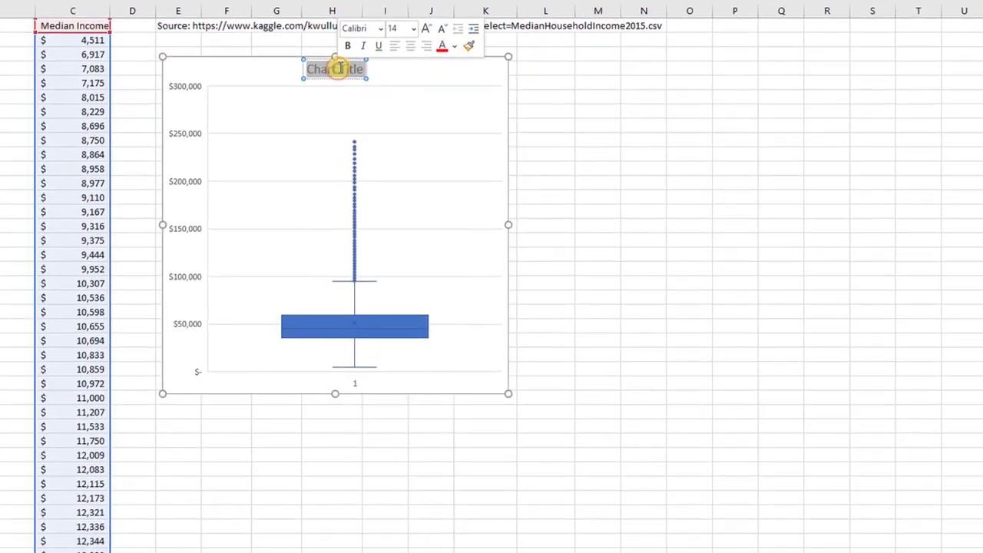
pyautogui.write('Med')
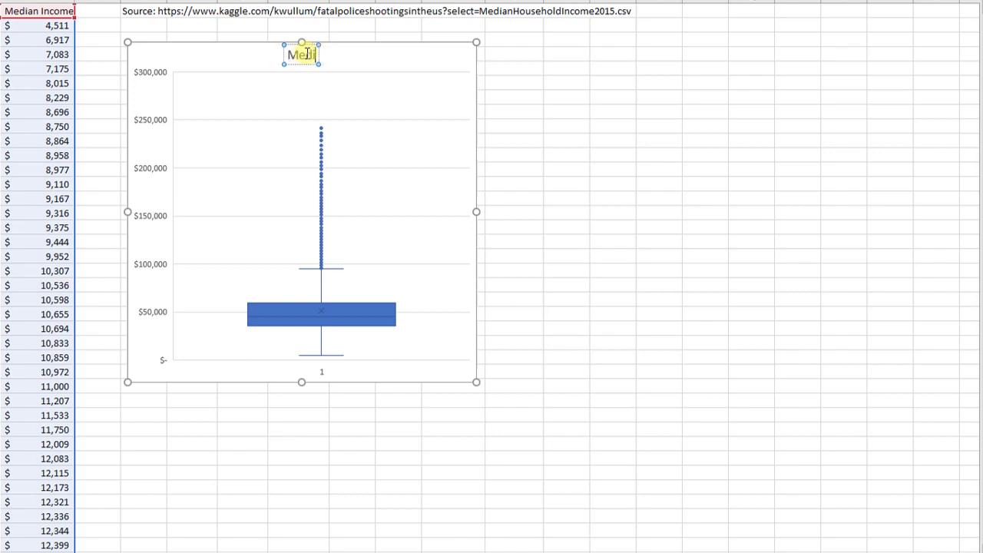
pyautogui.write('ian')
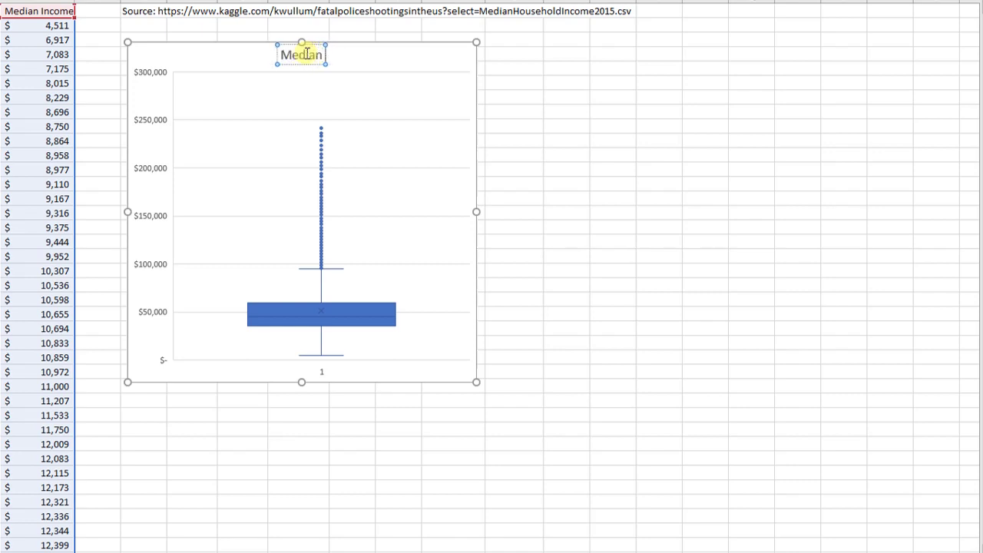
pyautogui.write(' Hous')
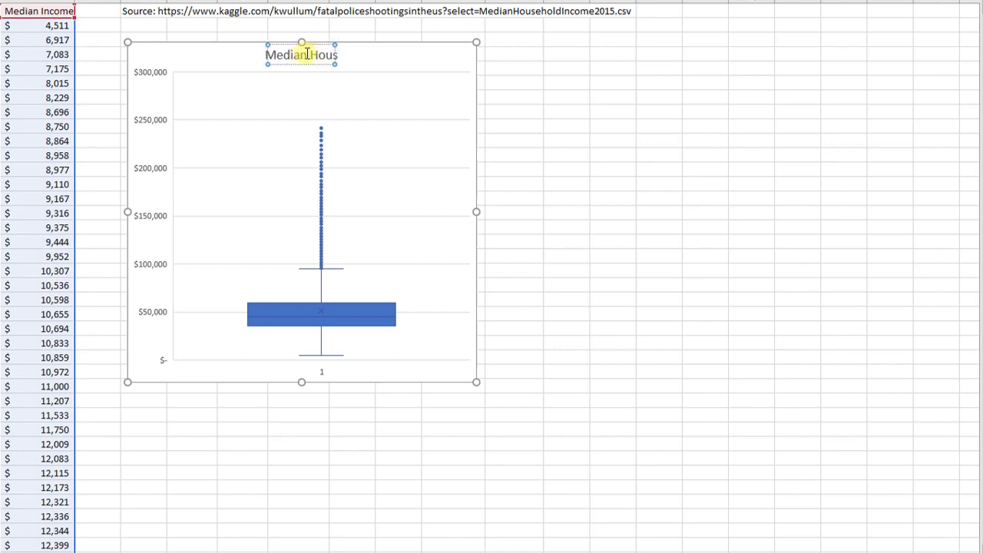
pyautogui.write('ehold Inco')
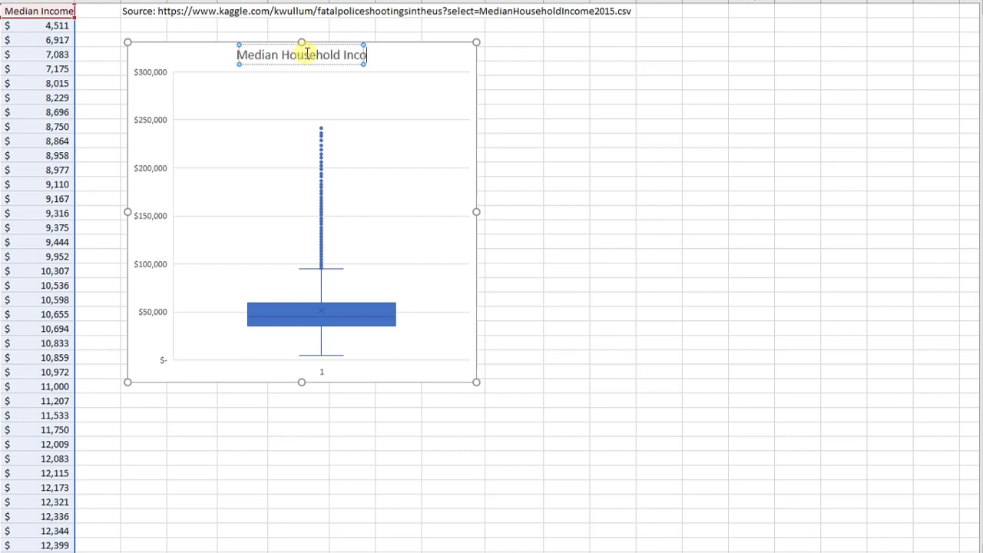
pyautogui.write('mes ')
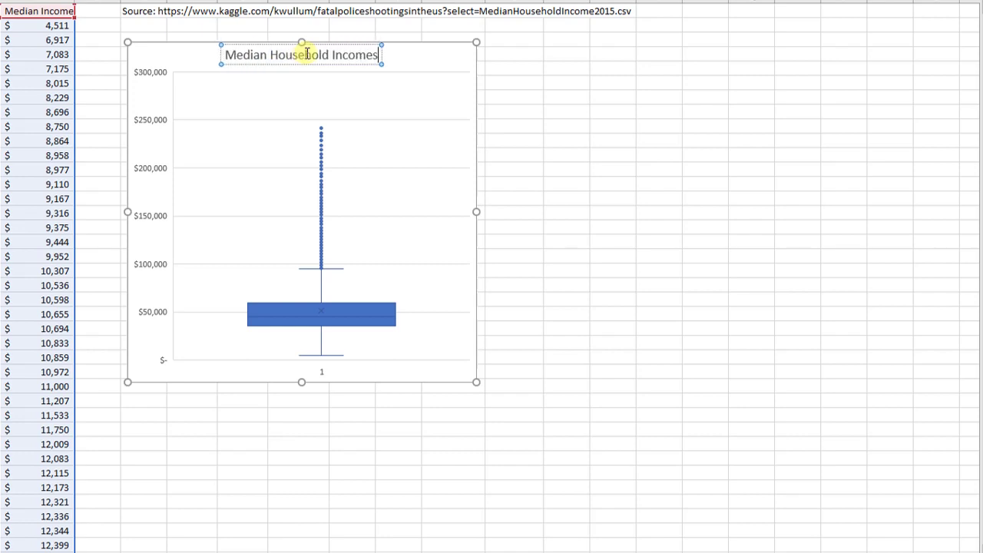
pyautogui.write('in 2015')
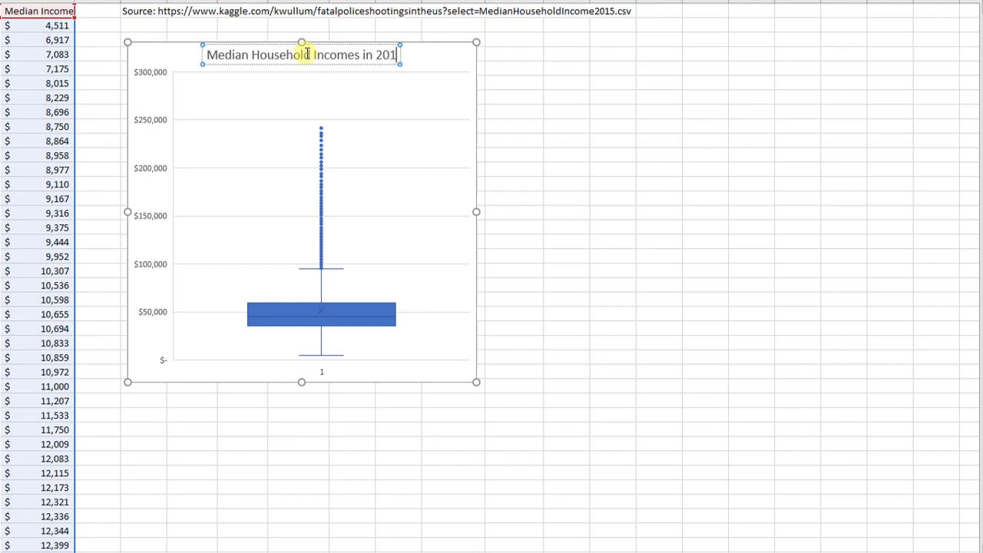
pyautogui.click(565, 170)
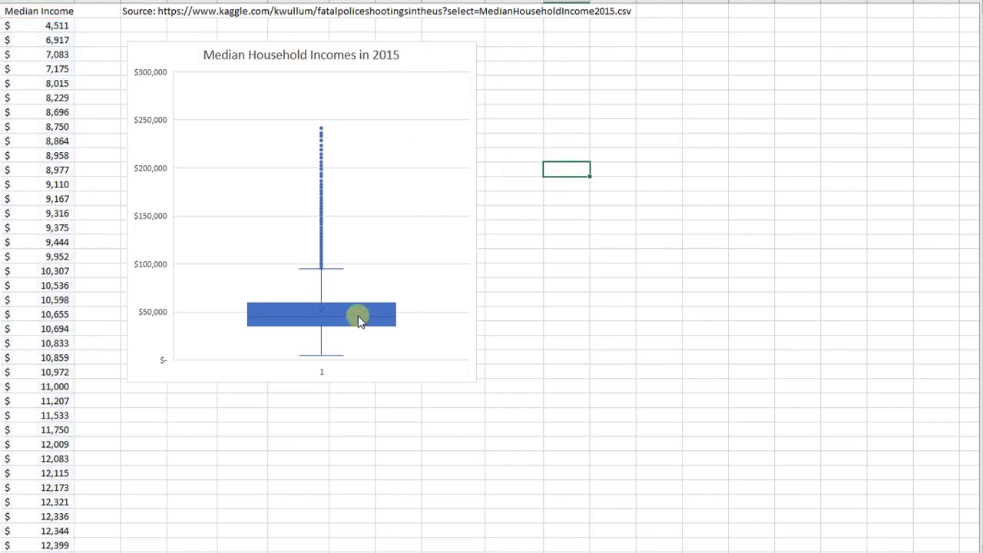
# Open the Format Data Series pane's series options for the box plot.
pyautogui.rightClick(377, 312)
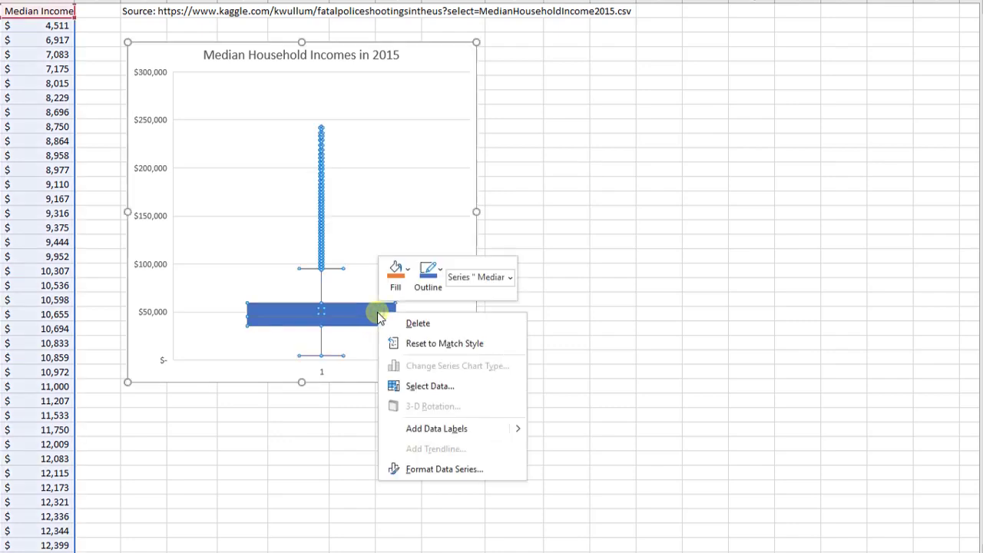
pyautogui.click(375, 310)
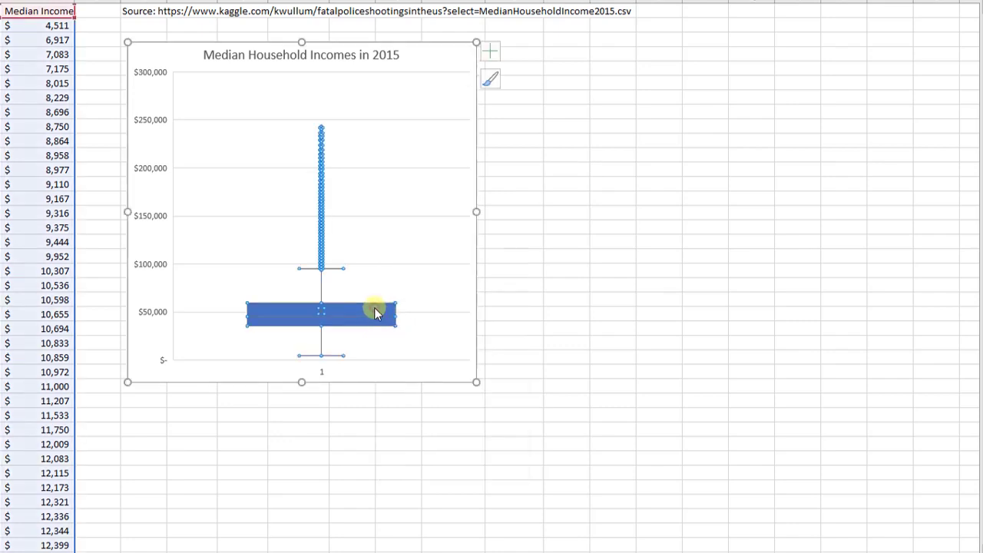
pyautogui.rightClick(332, 314)
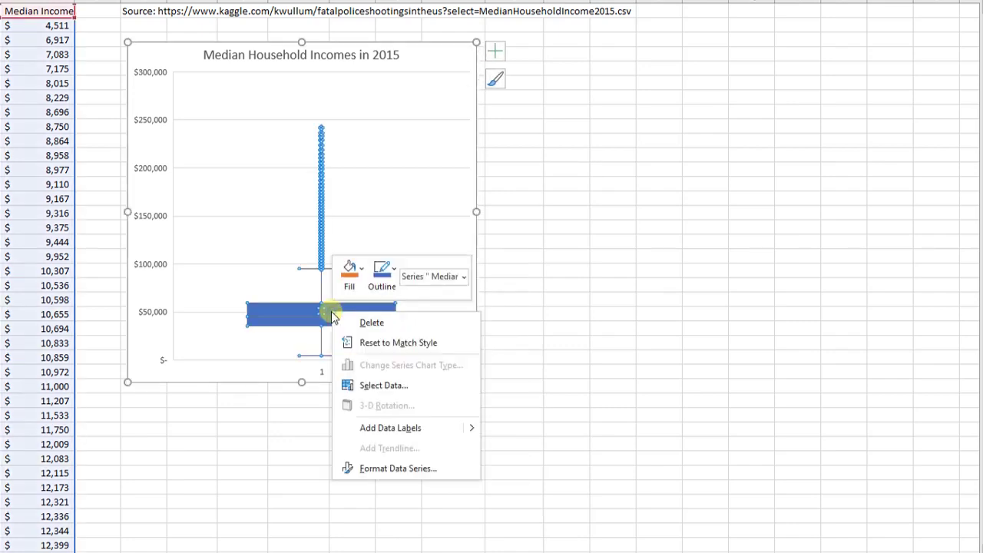
pyautogui.click(401, 470)
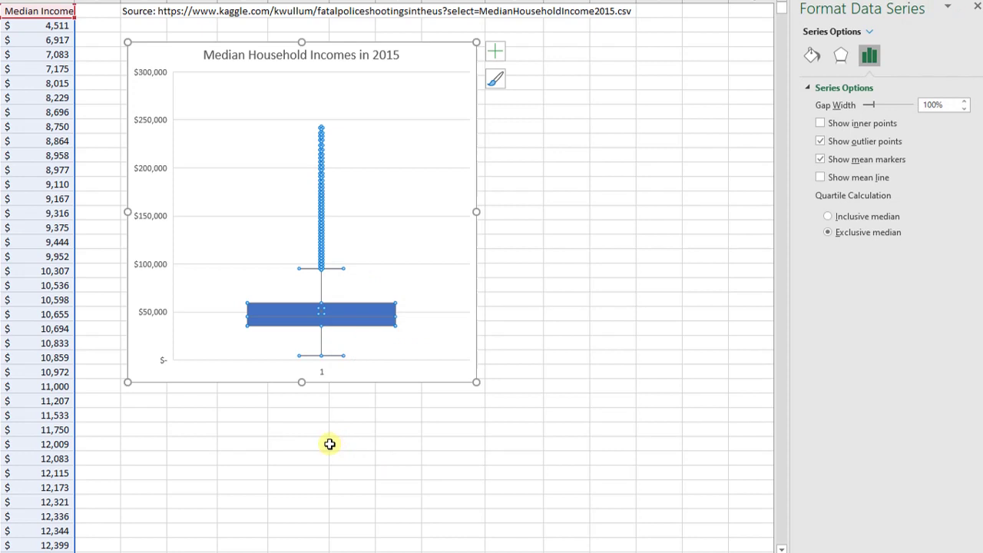
pyautogui.click(300, 444)
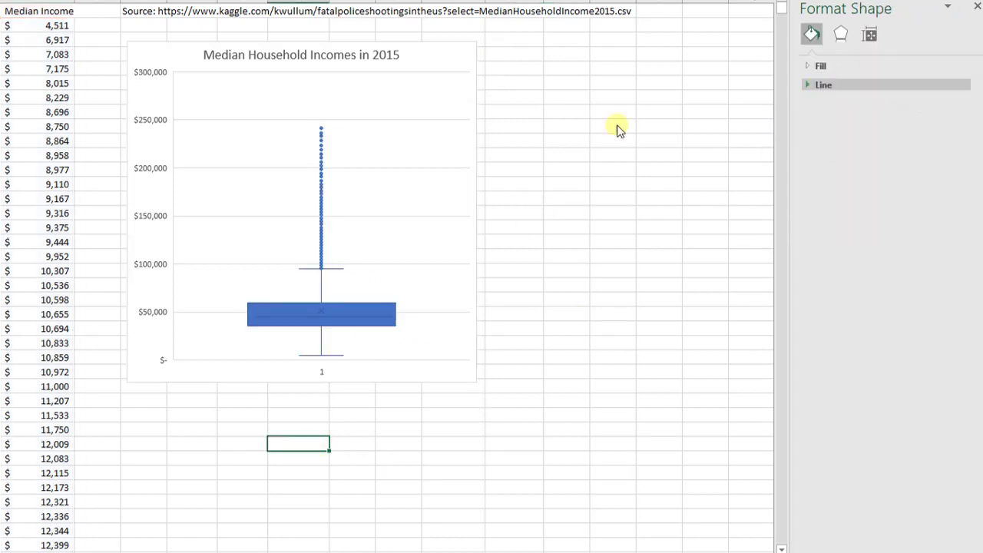
pyautogui.click(345, 318)
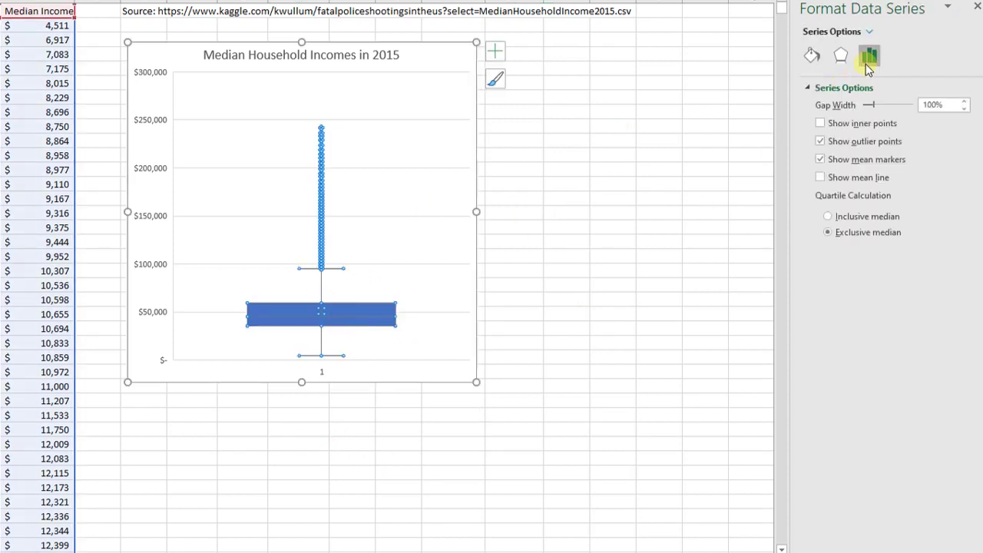
pyautogui.click(867, 60)
# Keep inner points hidden and leave Show outlier points checked, extending the axis to $300,000.
pyautogui.click(820, 123)
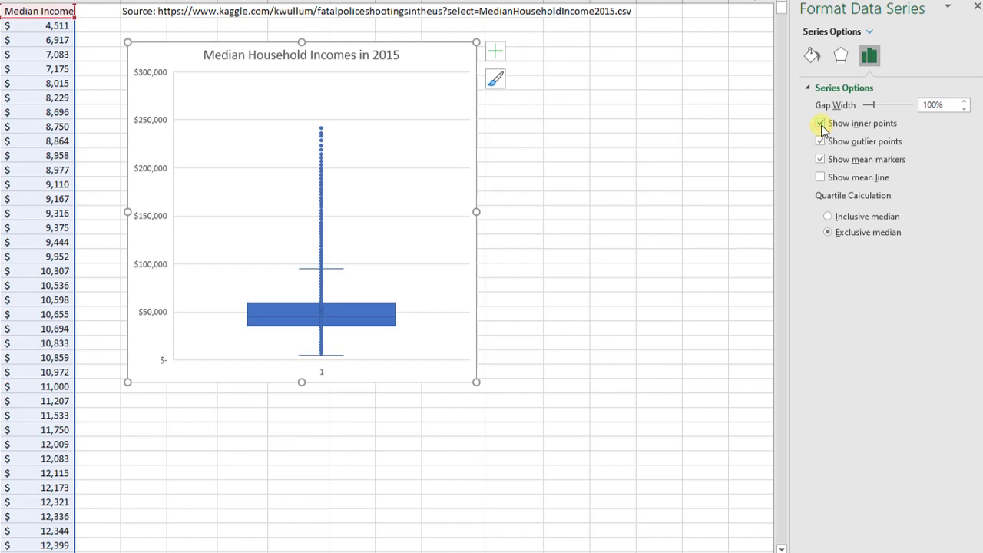
pyautogui.click(820, 124)
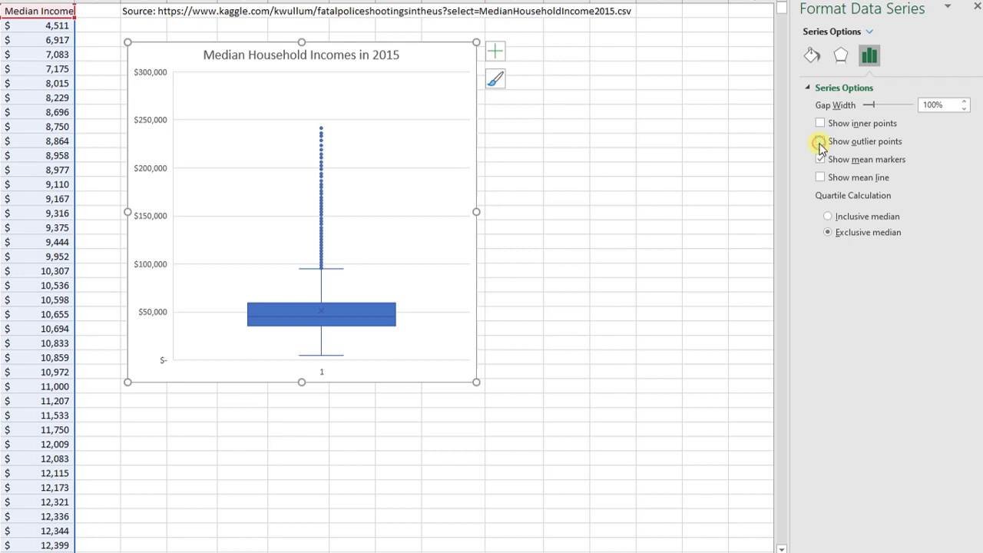
pyautogui.click(820, 143)
pyautogui.click(821, 143)
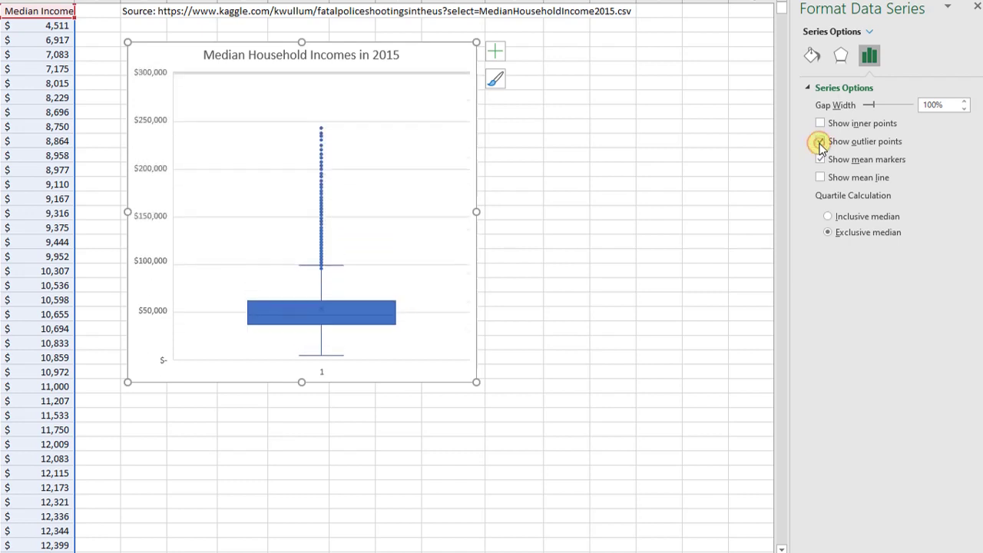
pyautogui.click(820, 143)
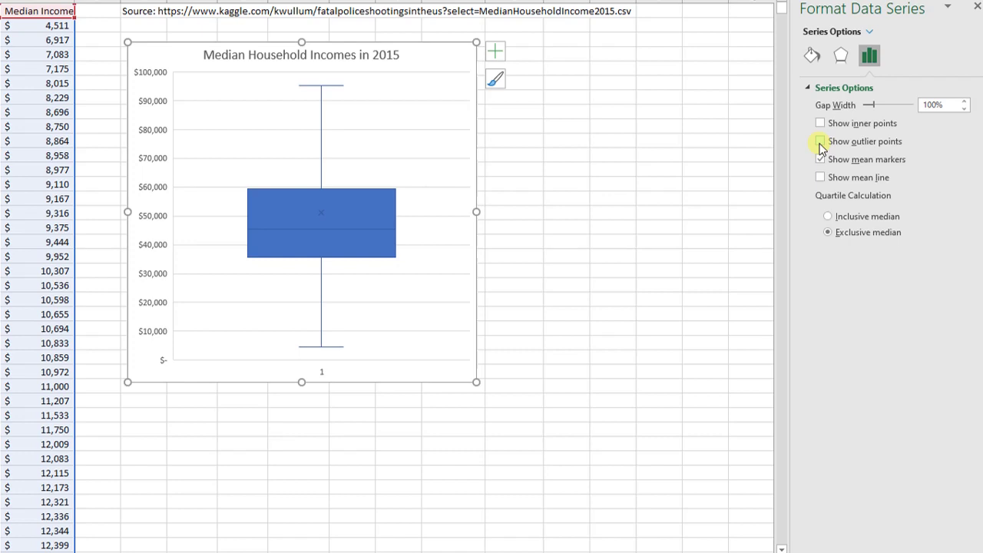
pyautogui.click(821, 143)
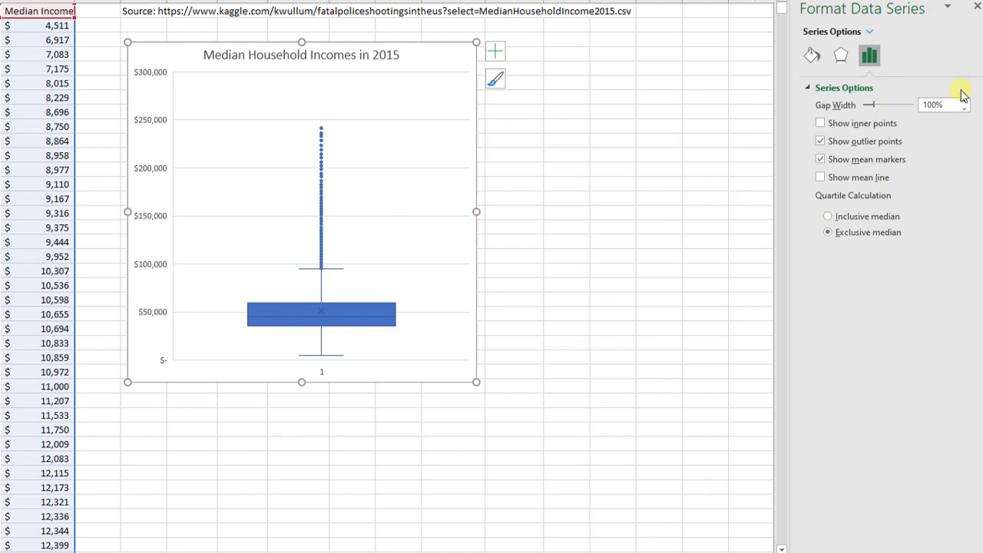
pyautogui.click(580, 189)
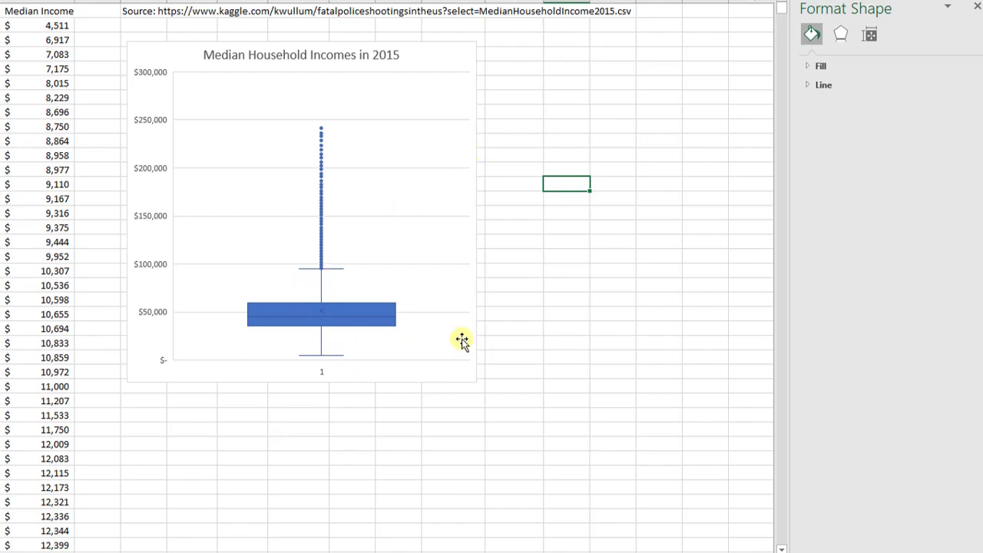
pyautogui.moveTo(341, 366)
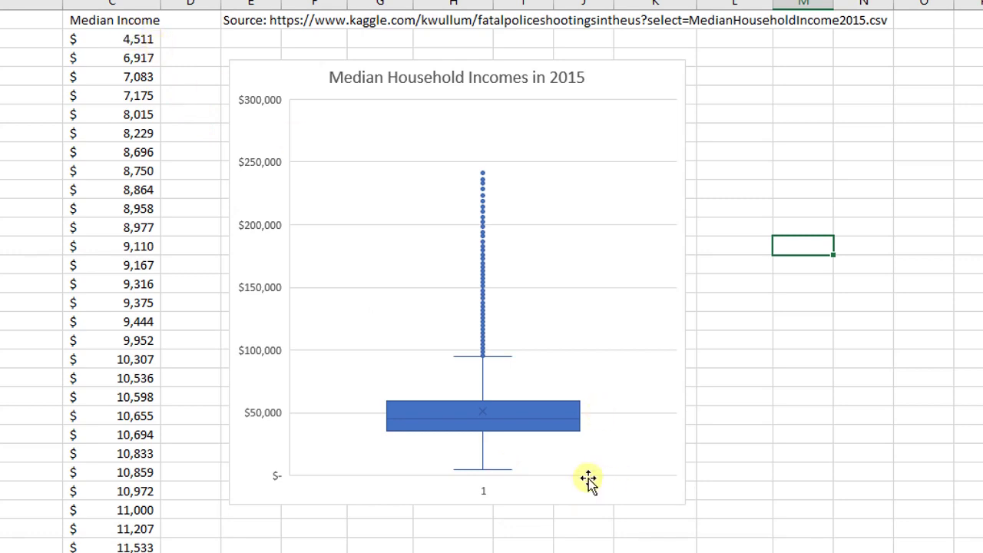
pyautogui.moveTo(542, 437)
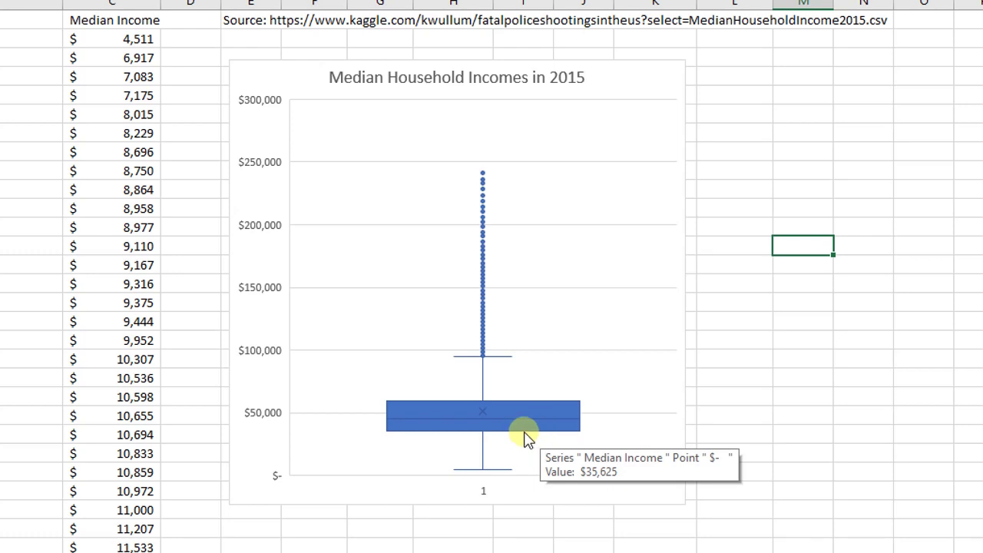
pyautogui.moveTo(504, 438)
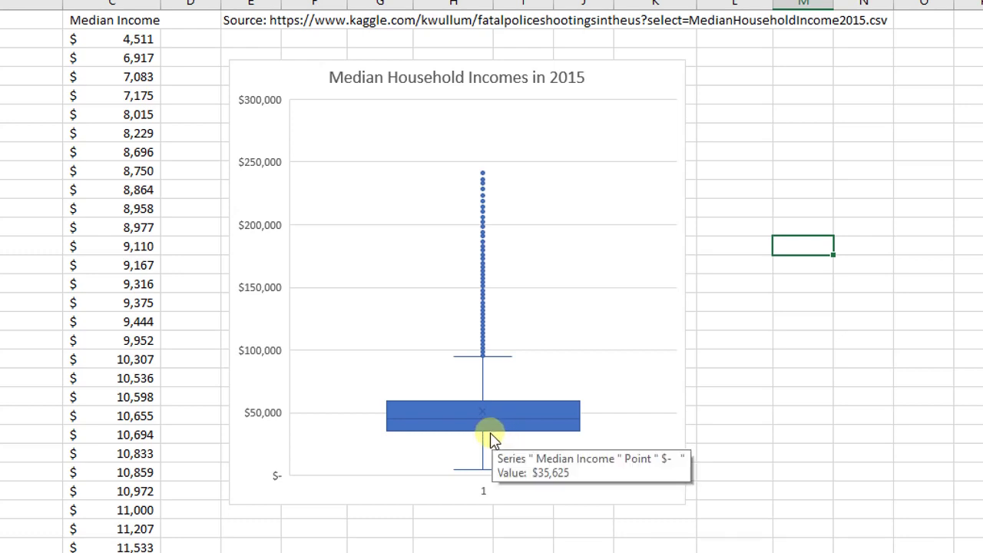
# Enter the labels Min, Q1, Q2 (Median), Q3 and Max down column L.
pyautogui.click(744, 113)
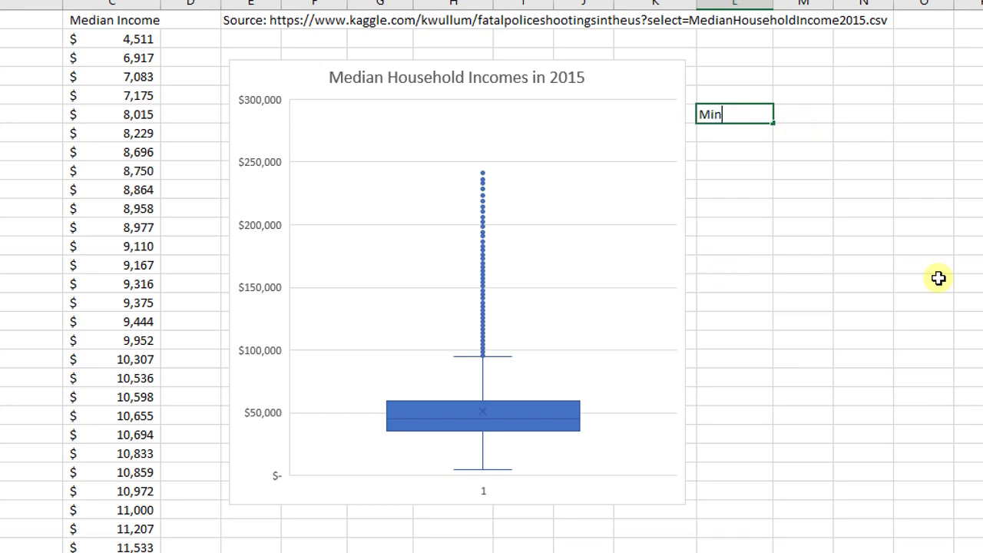
pyautogui.press('Tab')
pyautogui.hotkey('shift', 'Tab')
pyautogui.press('Return')
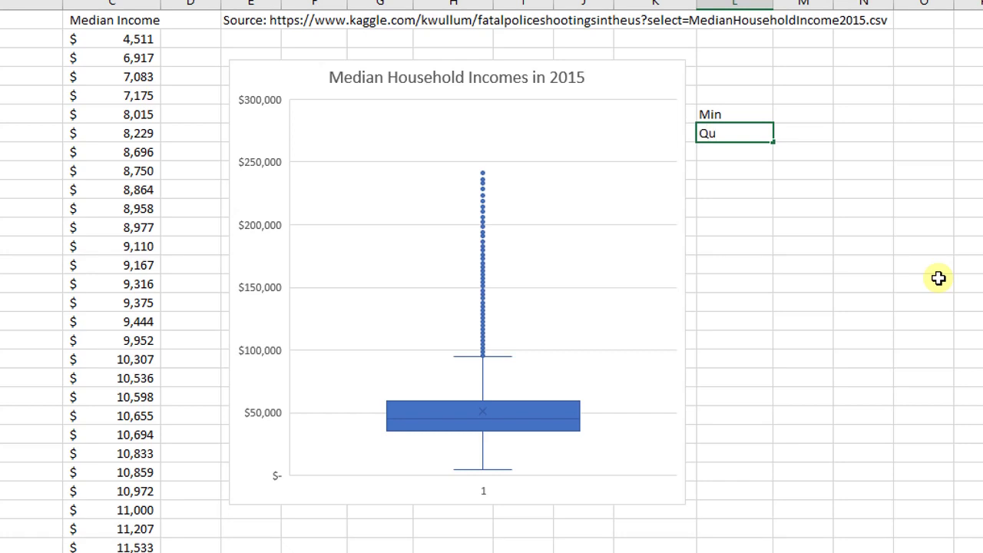
pyautogui.press('Return')
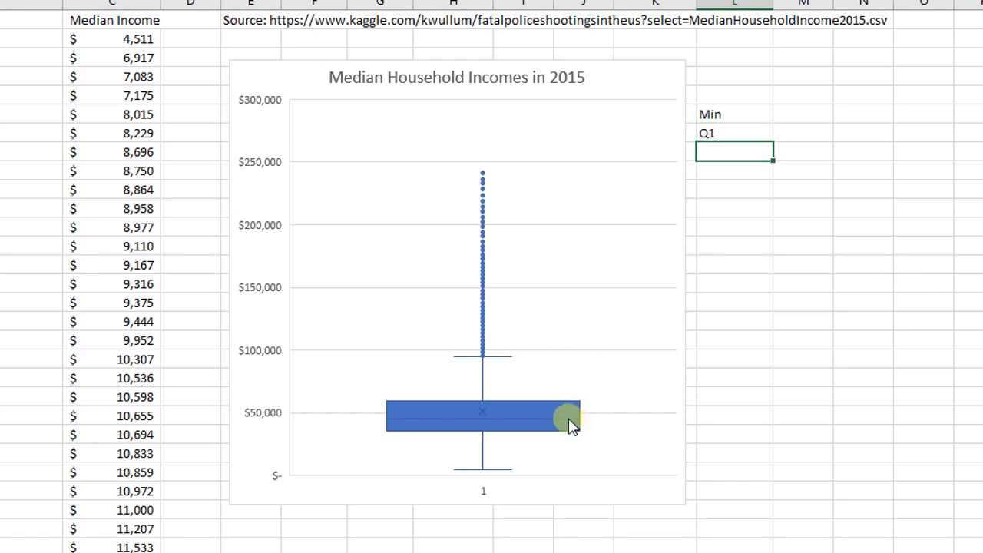
pyautogui.moveTo(571, 424)
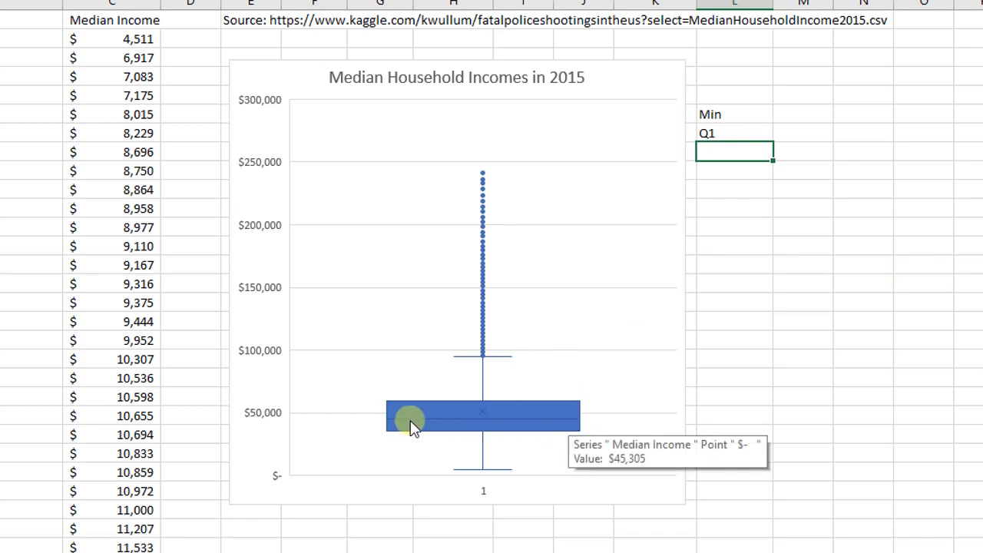
pyautogui.write('Q2 (Median')
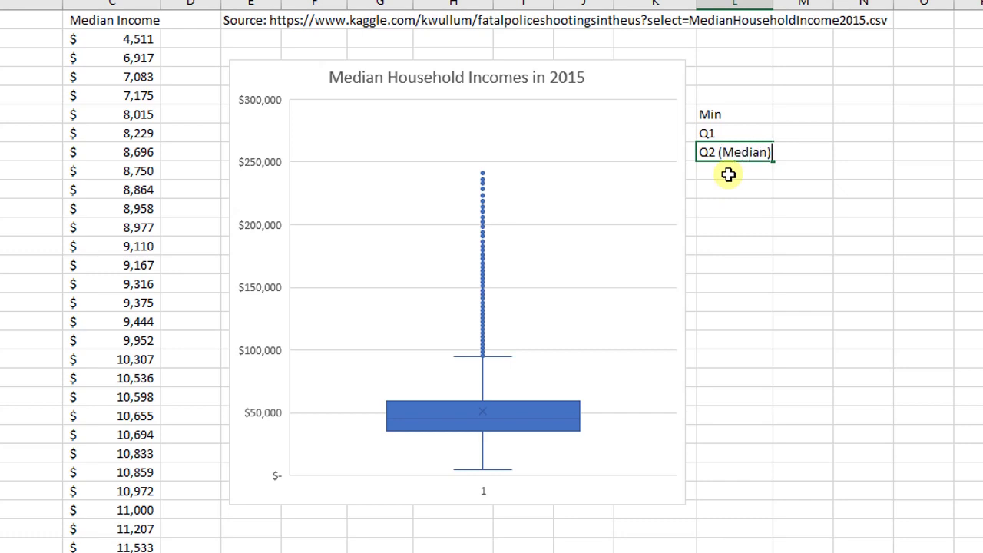
pyautogui.click(732, 190)
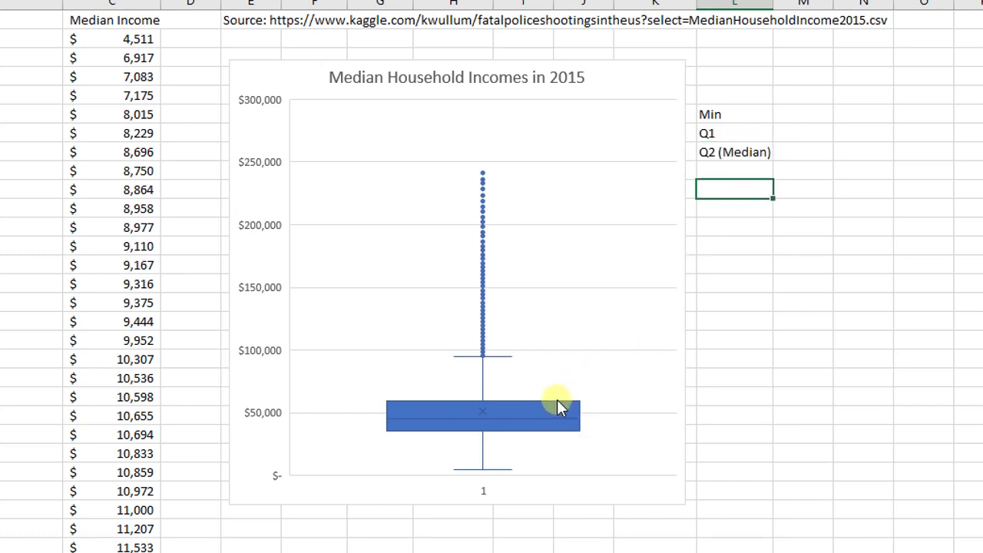
pyautogui.moveTo(544, 401)
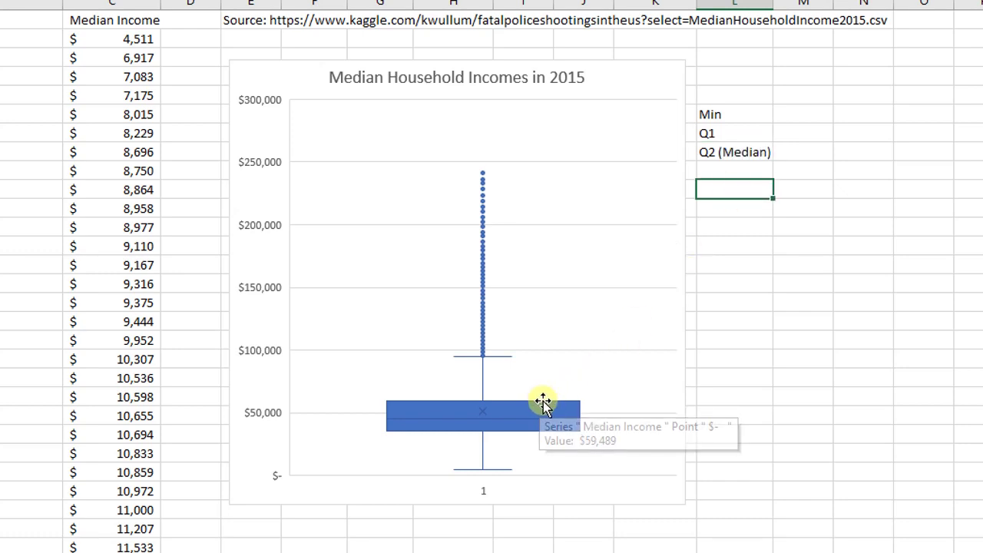
pyautogui.click(713, 175)
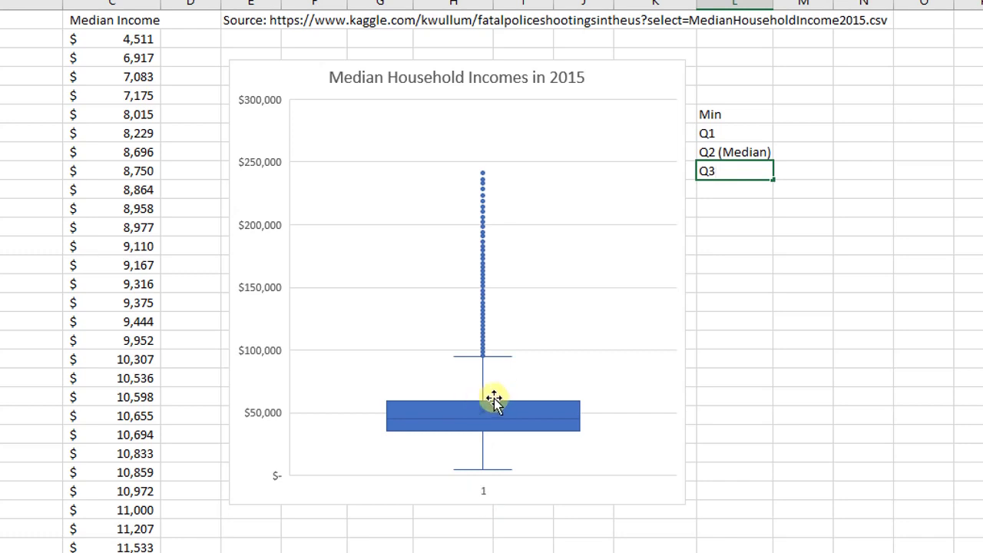
pyautogui.click(772, 190)
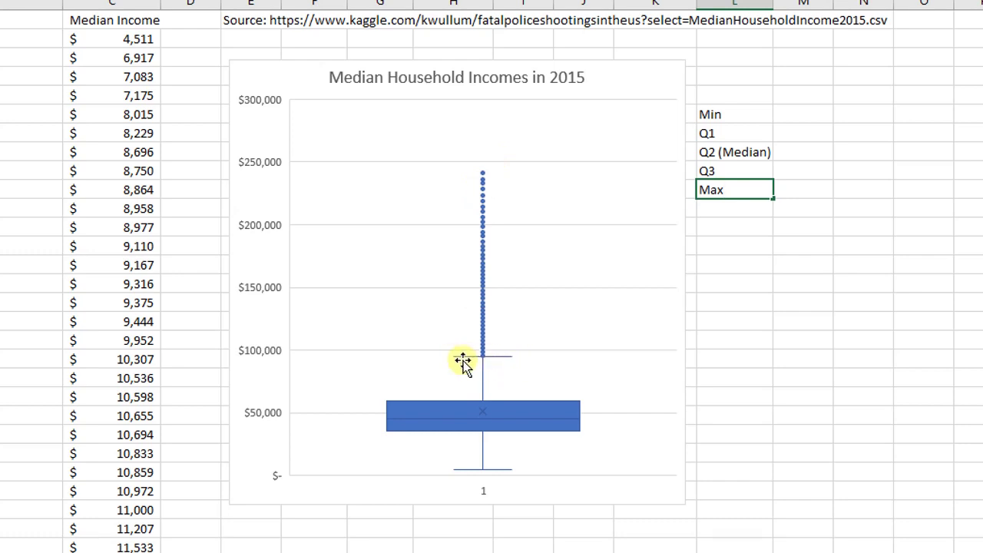
pyautogui.moveTo(471, 363)
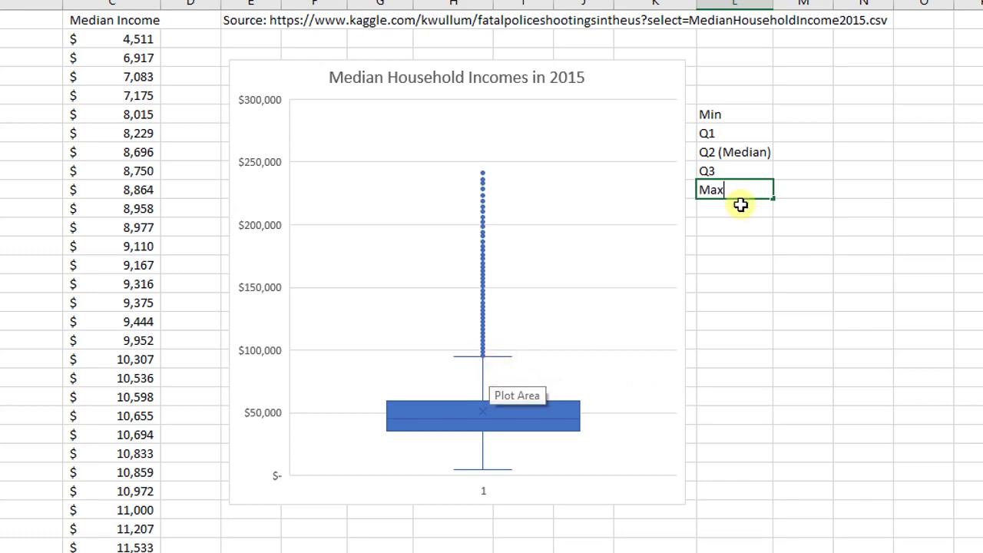
pyautogui.click(742, 242)
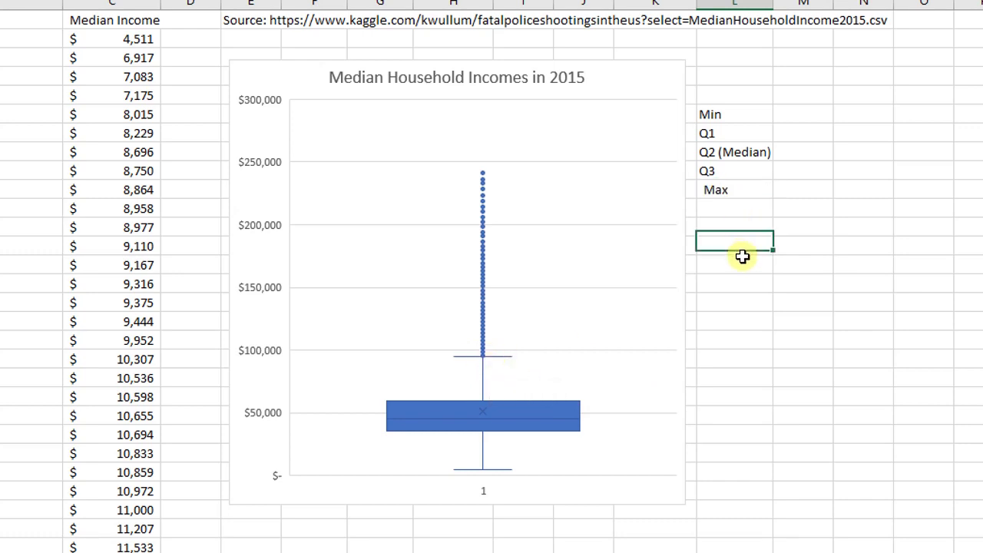
# Add a leading space before the Max label.
pyautogui.click(801, 116)
pyautogui.click(707, 195)
pyautogui.doubleClick(708, 192)
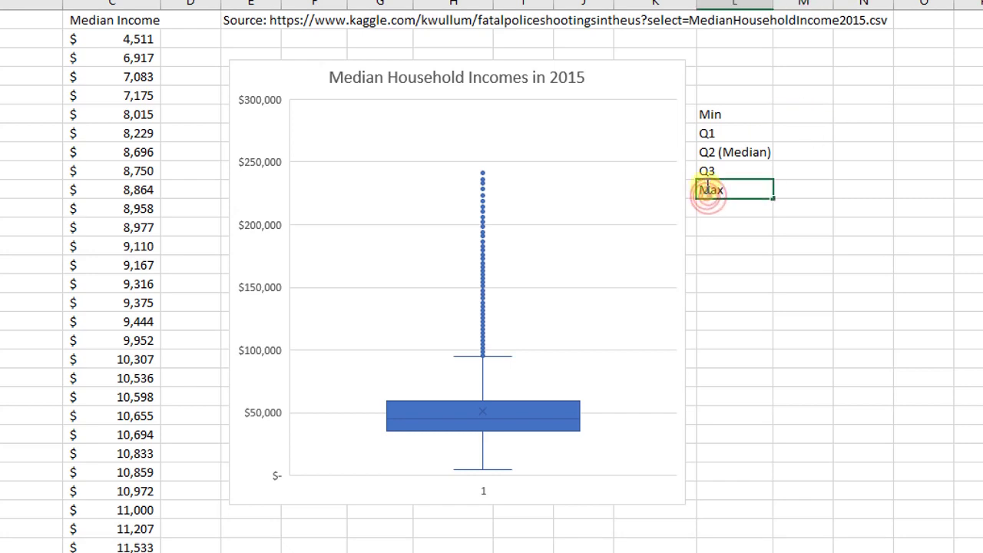
pyautogui.moveTo(711, 190); pyautogui.dragTo(699, 191)
pyautogui.click(795, 227)
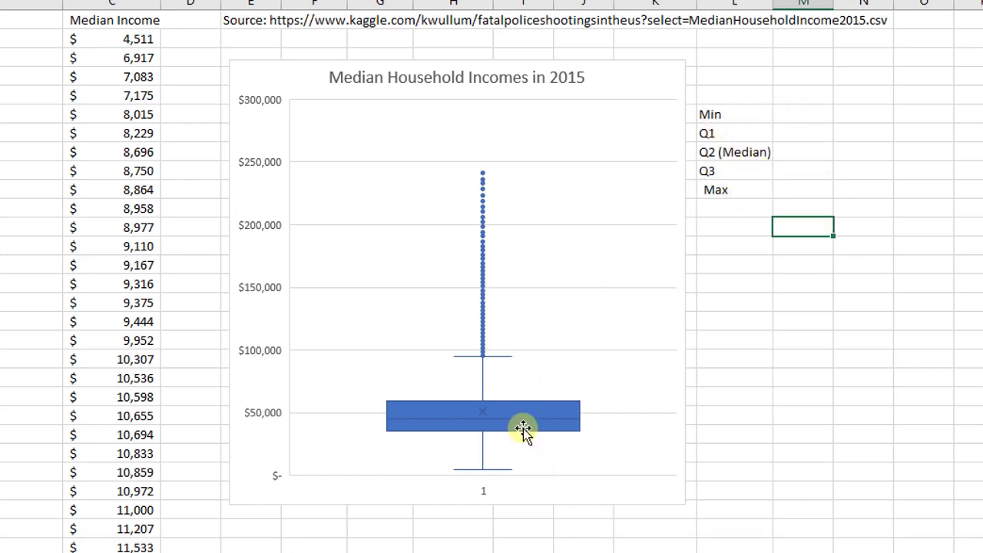
# Enter =QUARTILE(C:C,0) beside Min, giving 4511.
pyautogui.click(807, 117)
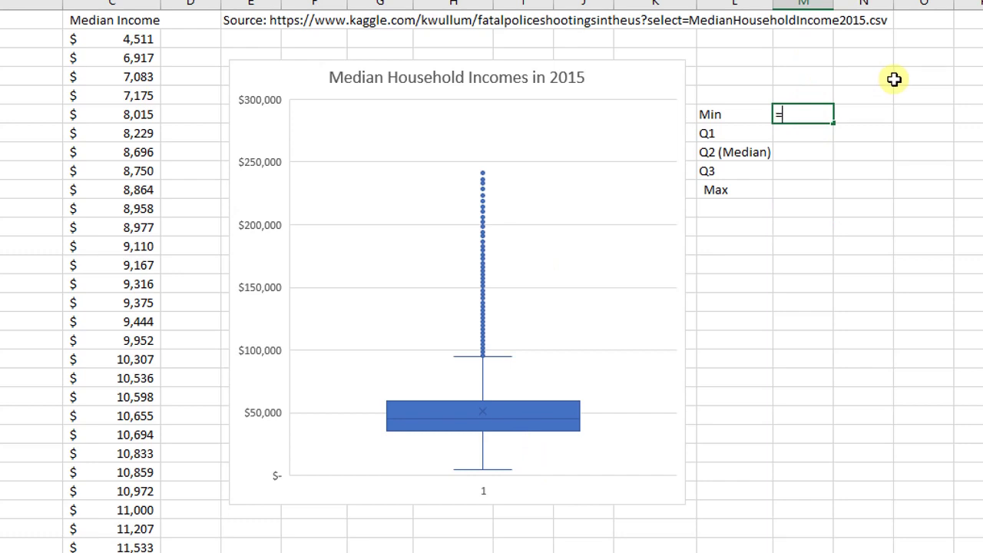
pyautogui.write('=q')
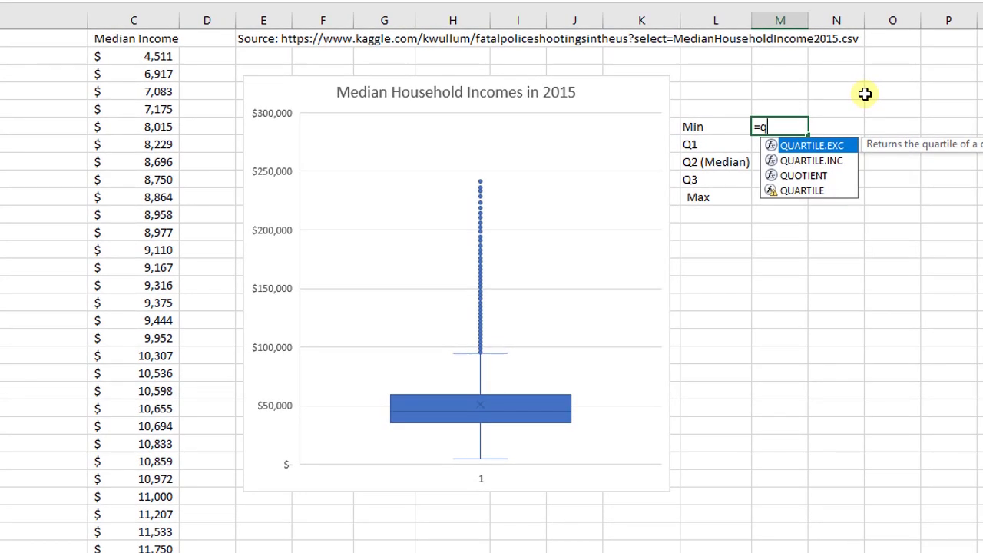
pyautogui.press('Down')
pyautogui.press('Down')
pyautogui.press('Down')
pyautogui.press('Tab')
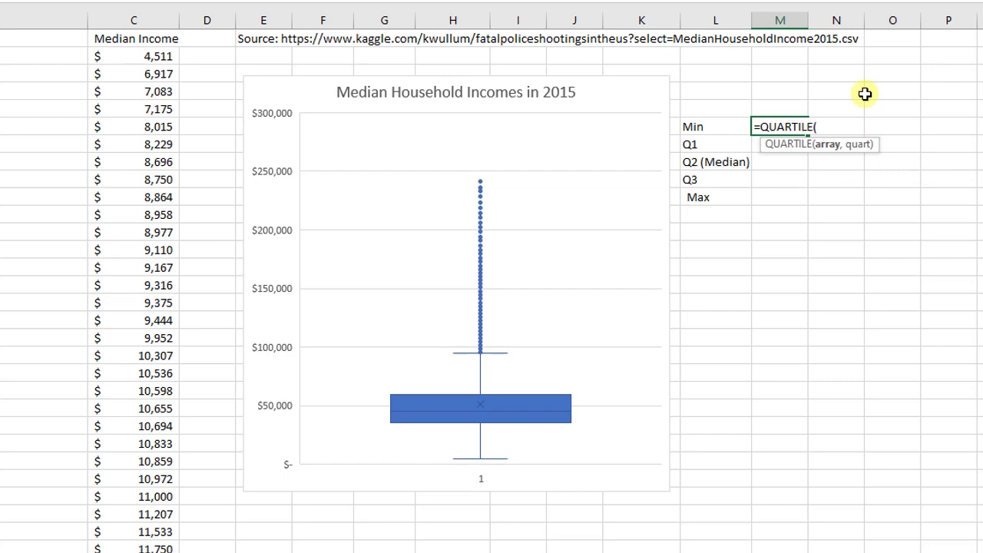
pyautogui.click(127, 21)
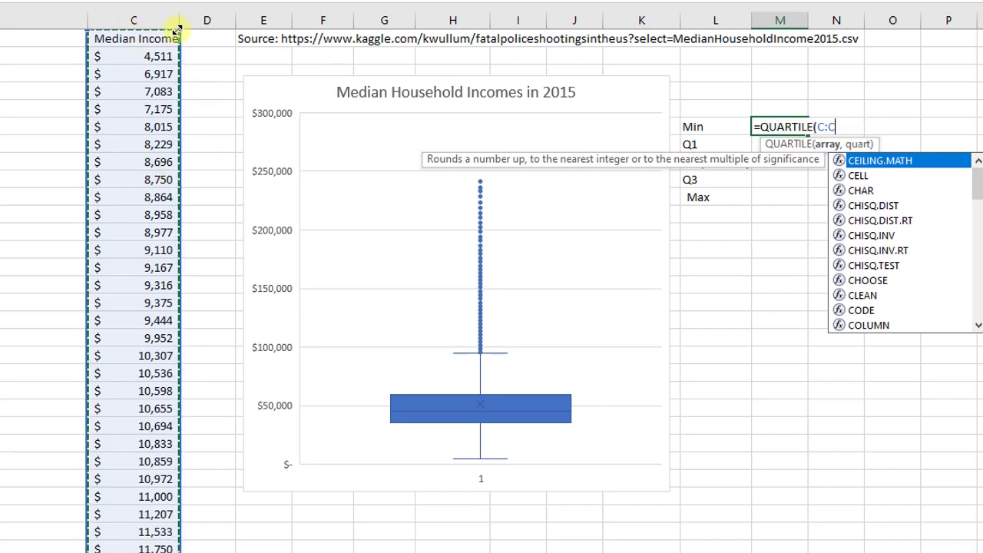
pyautogui.write(',')
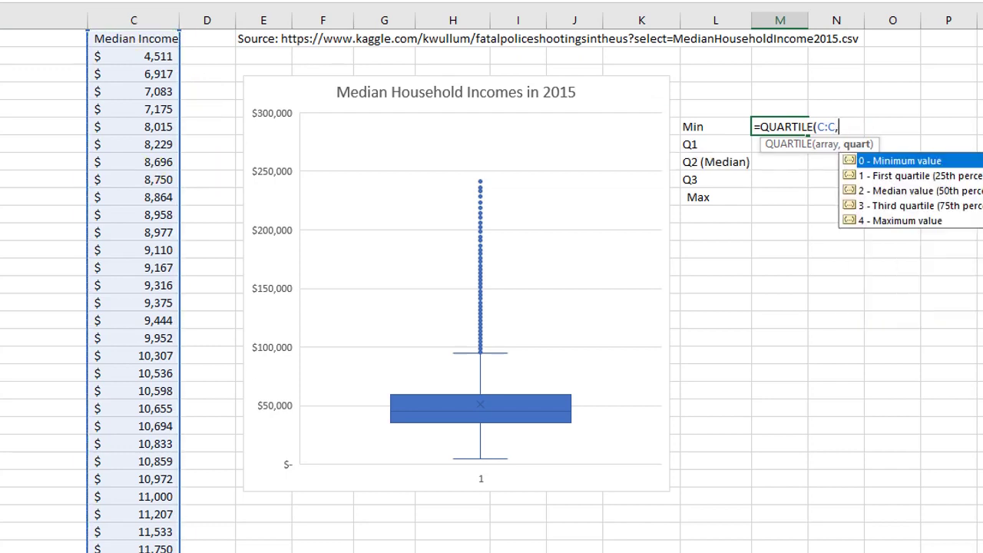
pyautogui.write('0')
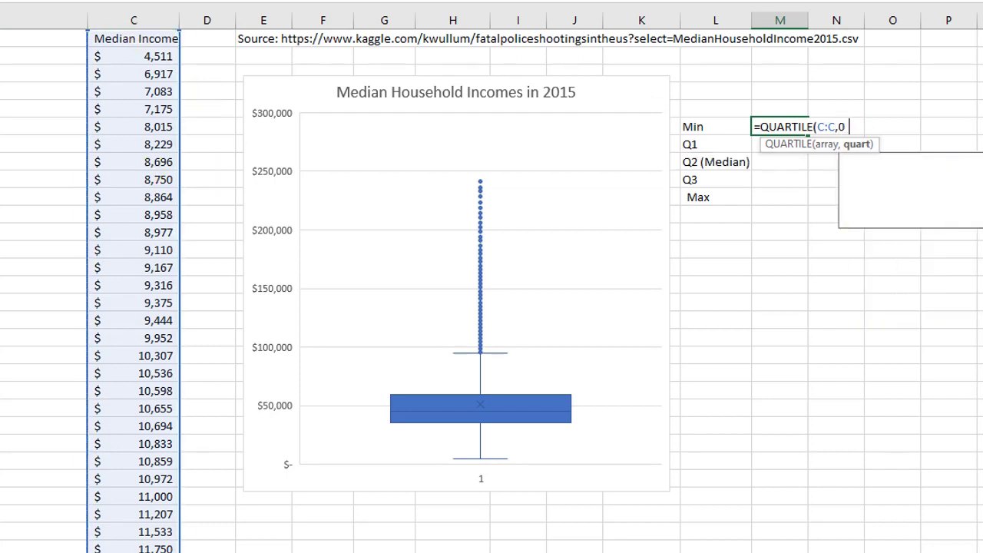
pyautogui.write(')')
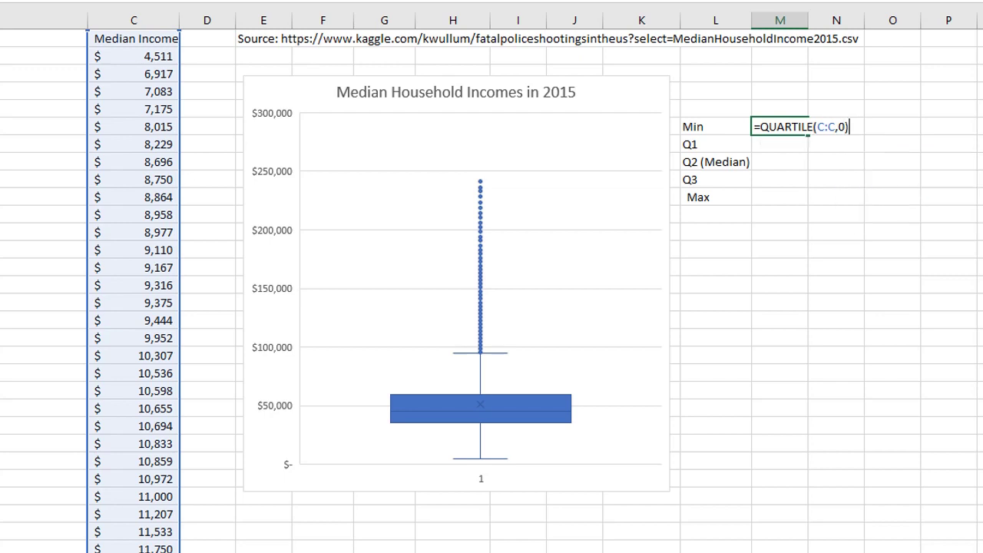
pyautogui.press('Return')
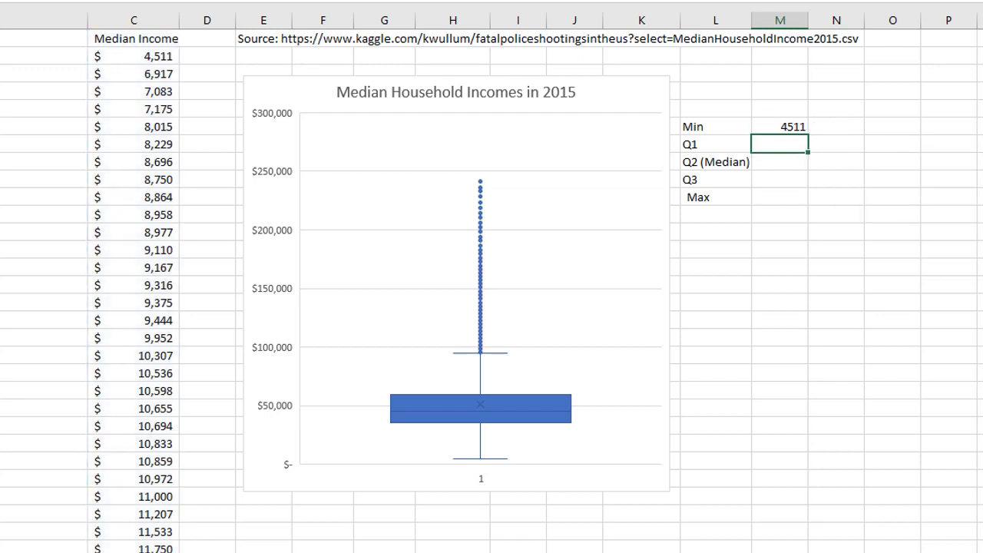
# Enter =QUARTILE(C:C,1) beside Q1, giving 35625.
pyautogui.write('=quar')
pyautogui.press('Down')
pyautogui.press('Down')
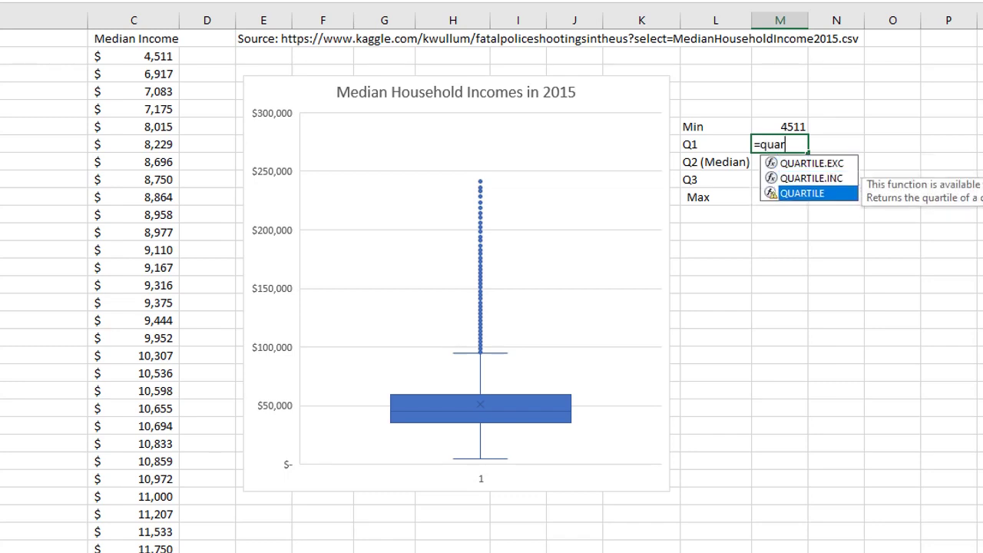
pyautogui.press('Tab')
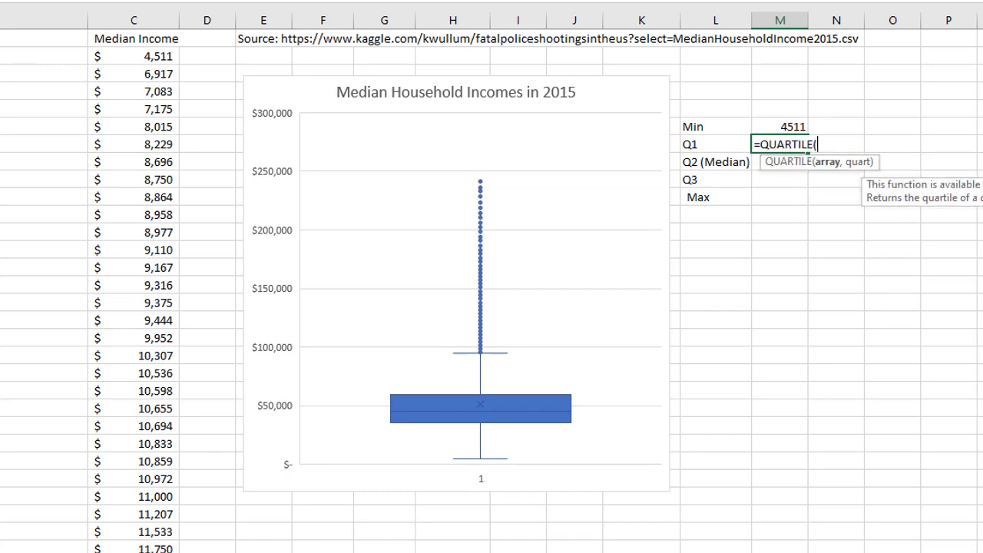
pyautogui.click(117, 15)
pyautogui.write(',1')
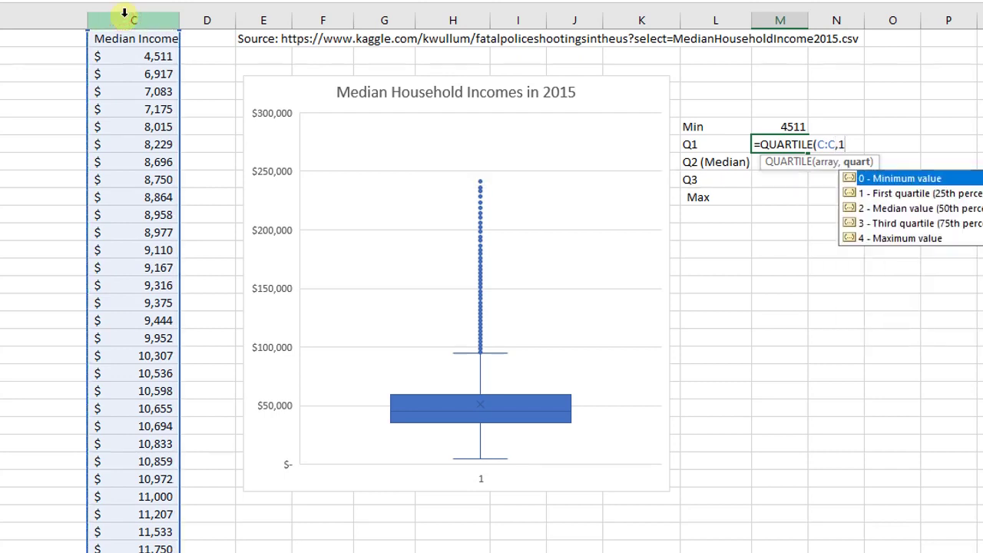
pyautogui.write(')')
pyautogui.press('Return')
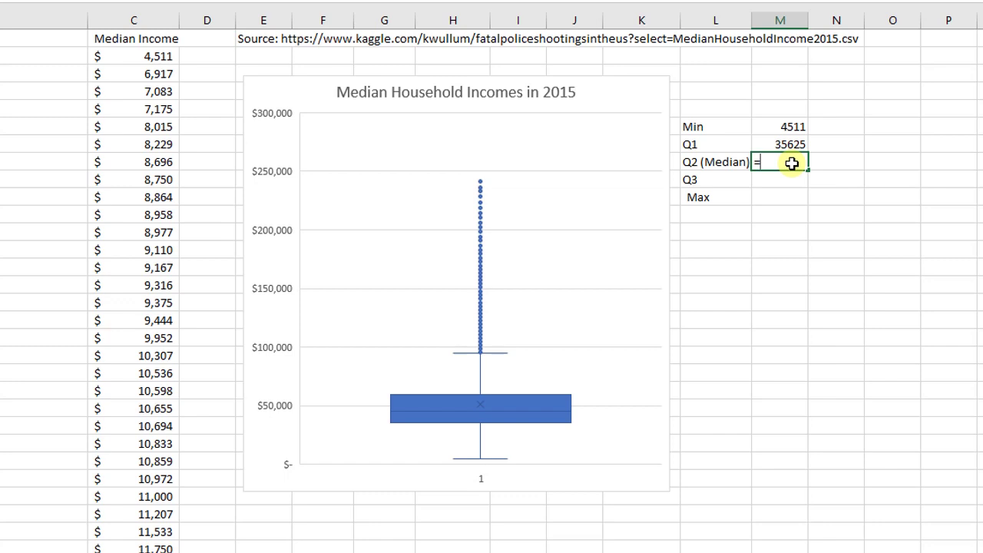
# Enter =QUARTILE(C:C,2) beside Q2 (Median), giving 45305.
pyautogui.write('quar')
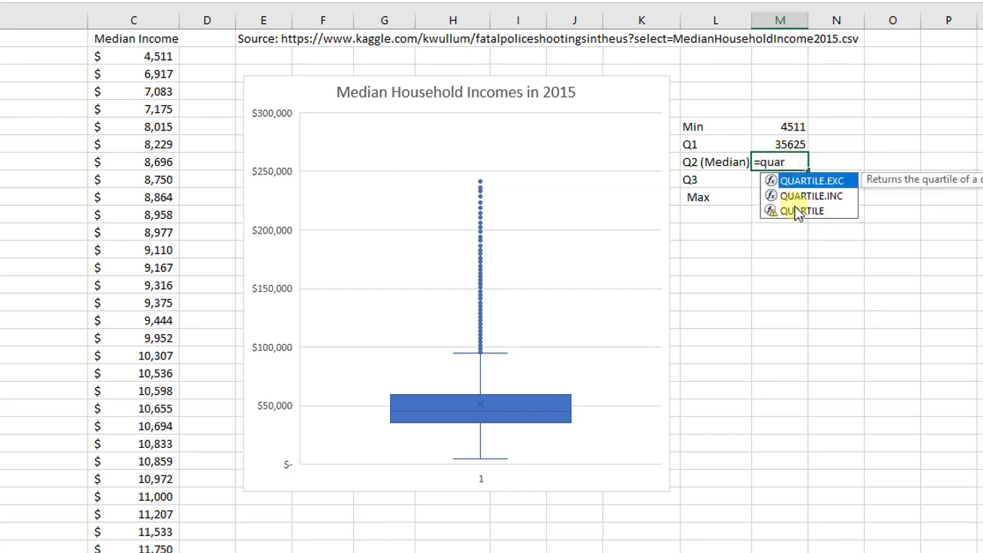
pyautogui.click(799, 213)
pyautogui.doubleClick(800, 219)
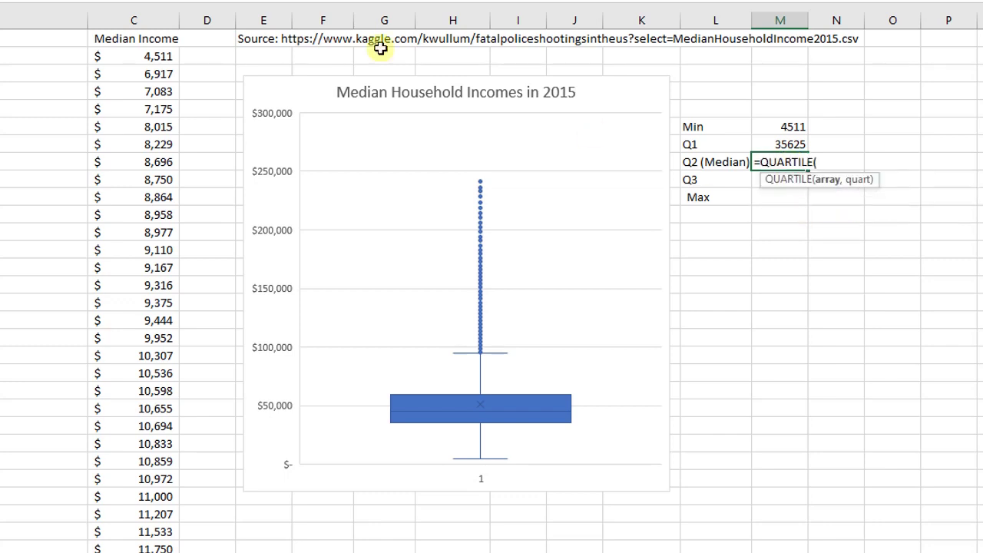
pyautogui.click(136, 20)
pyautogui.write(',')
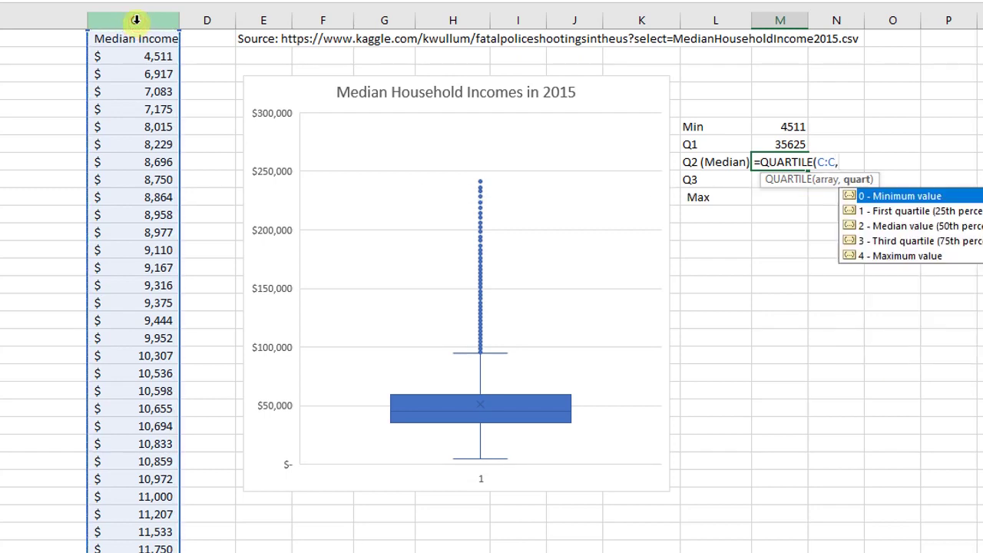
pyautogui.write('2)')
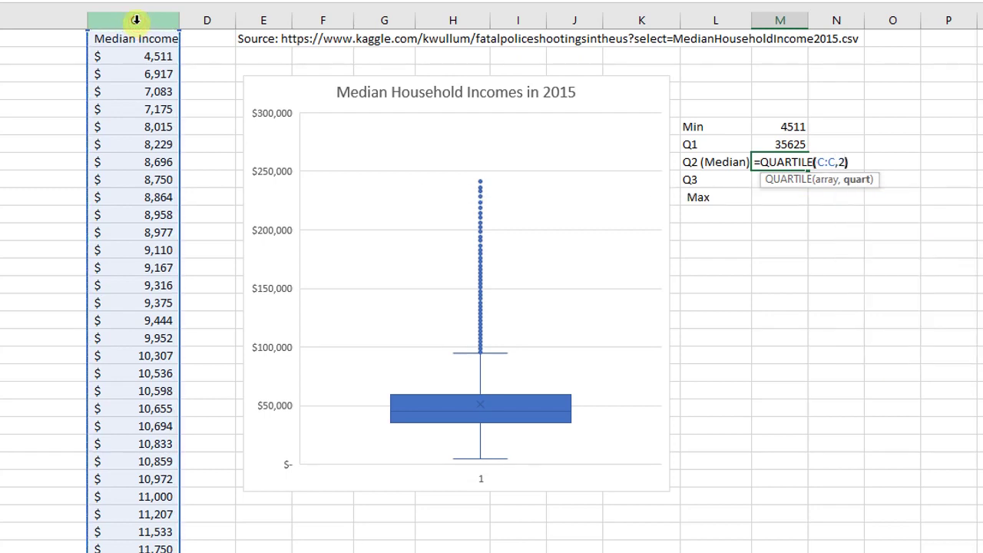
pyautogui.press('Return')
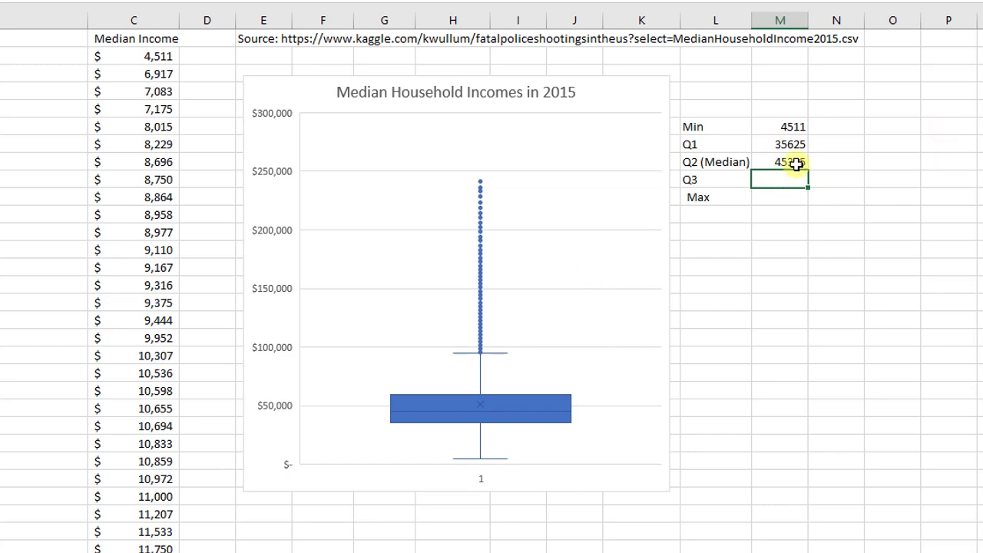
# Enter =QUARTILE(C:C,3) beside Q3, giving 59483.
pyautogui.write('q')
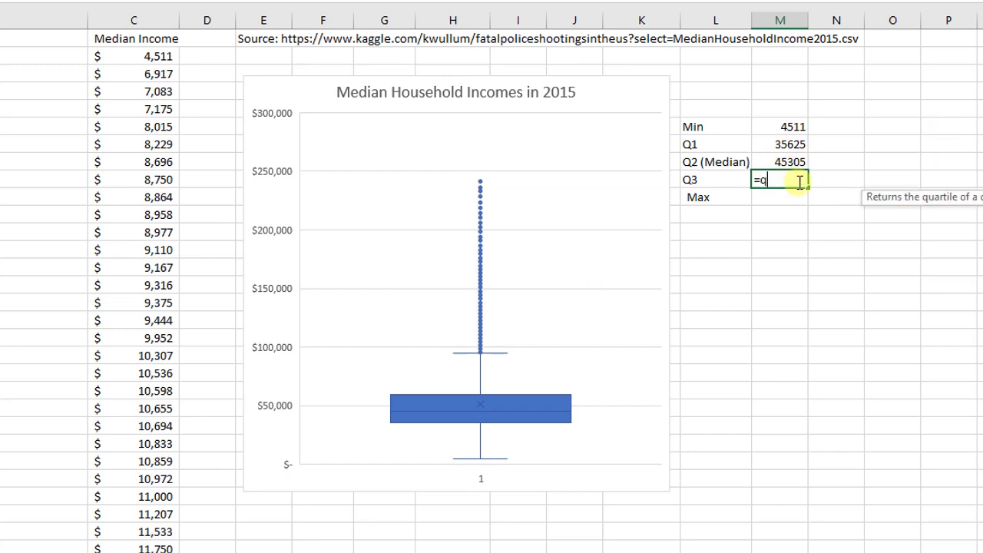
pyautogui.press('Down')
pyautogui.press('Down')
pyautogui.press('Down')
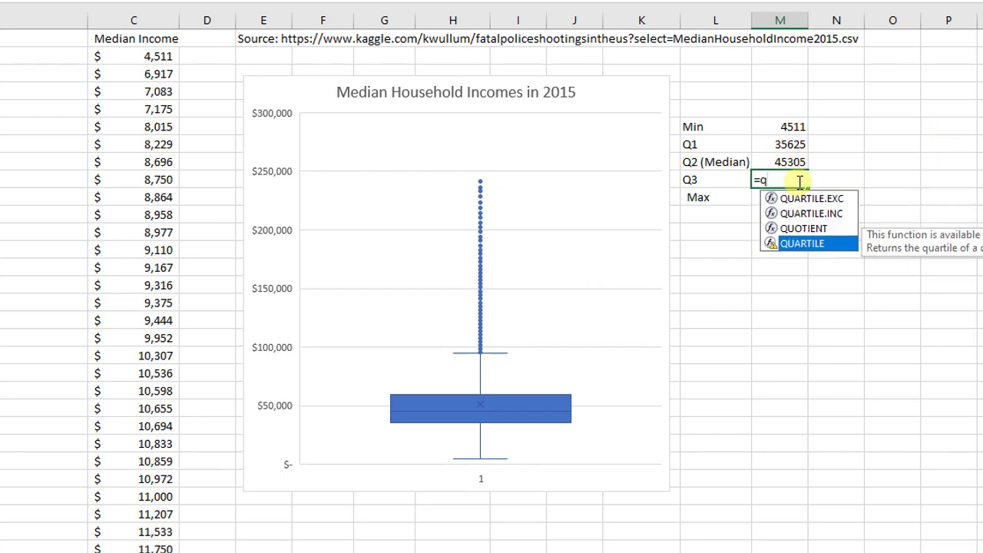
pyautogui.press('Tab')
pyautogui.click(153, 21)
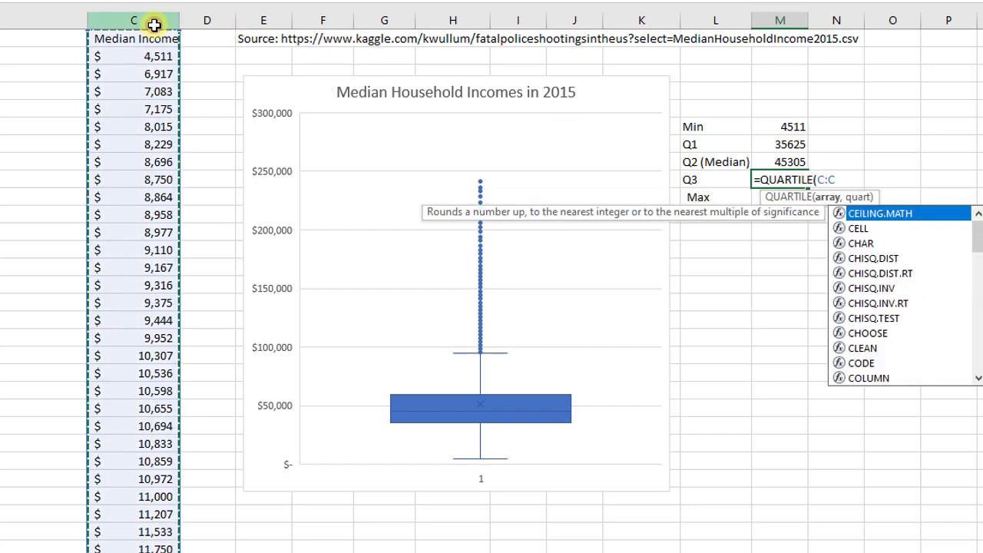
pyautogui.write(',')
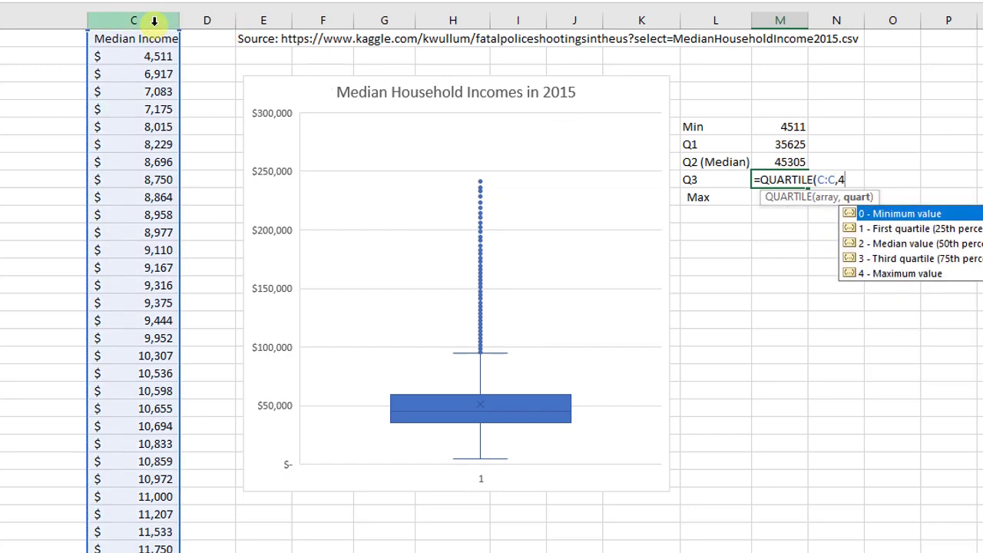
pyautogui.press('BackSpace')
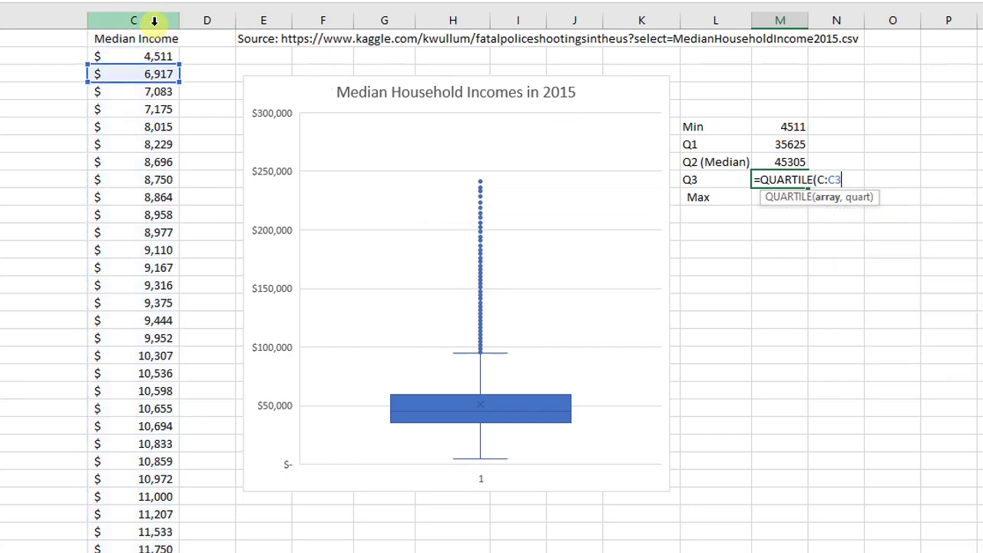
pyautogui.write(',3)')
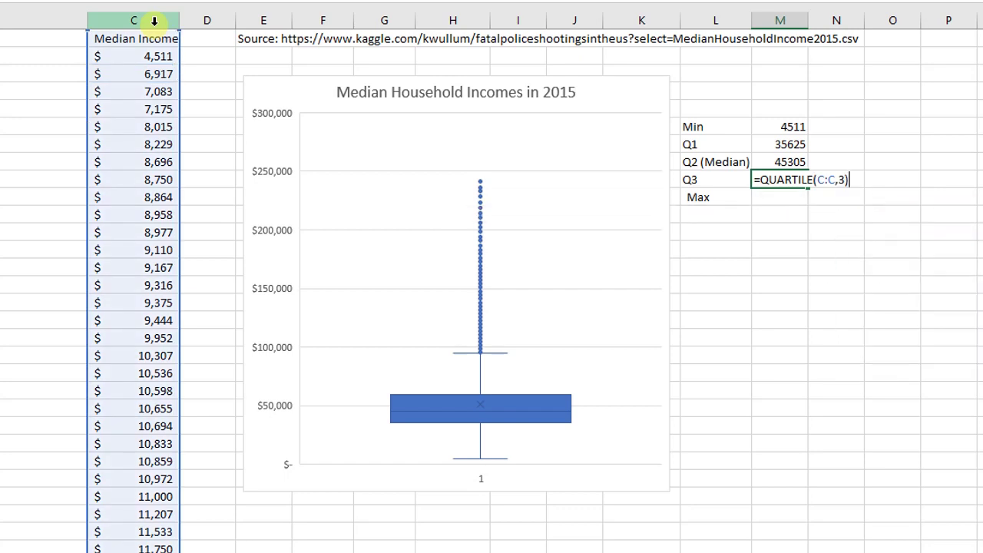
pyautogui.press('Return')
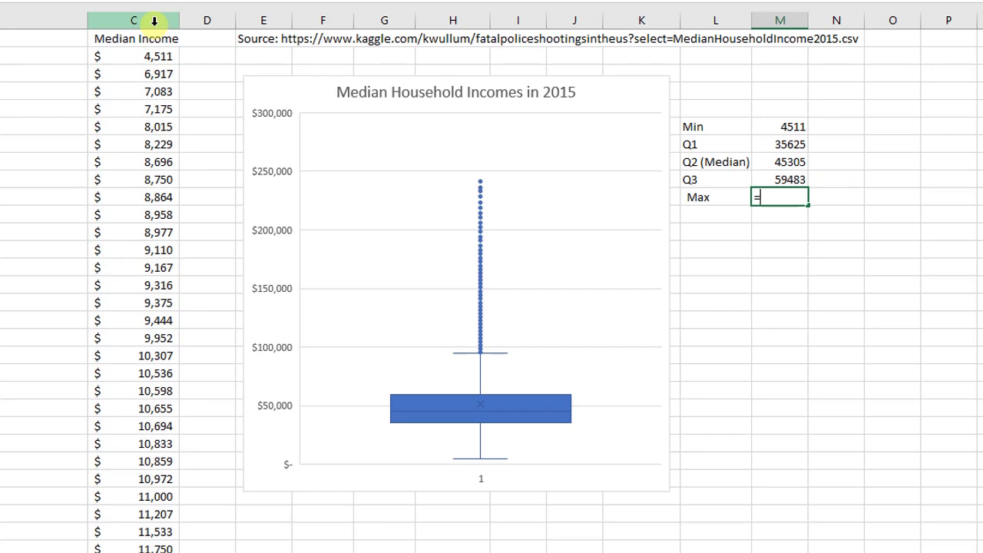
# Enter =QUARTILE(C:C,4) beside Max, giving 244083.
pyautogui.write('=qu')
pyautogui.press('Down')
pyautogui.press('Down')
pyautogui.press('Down')
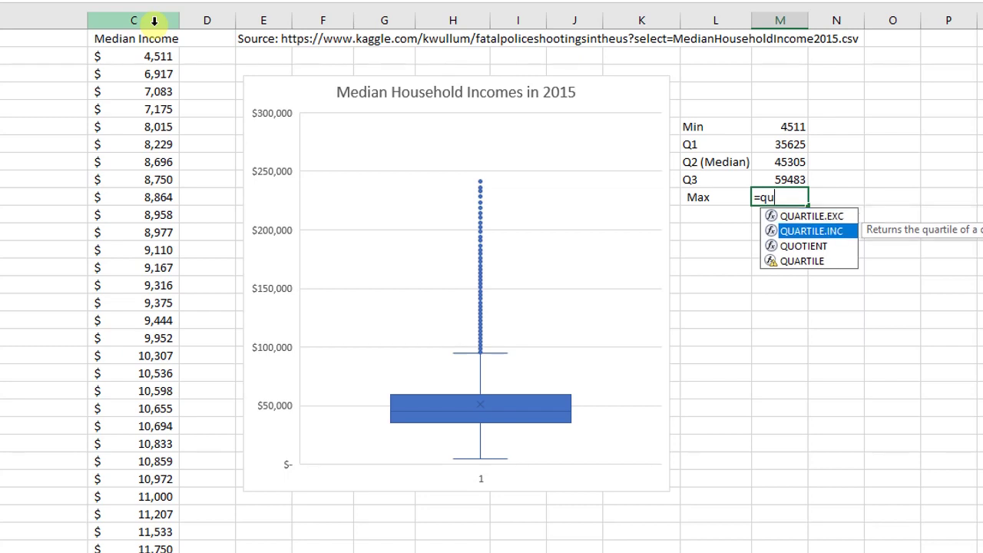
pyautogui.press('Tab')
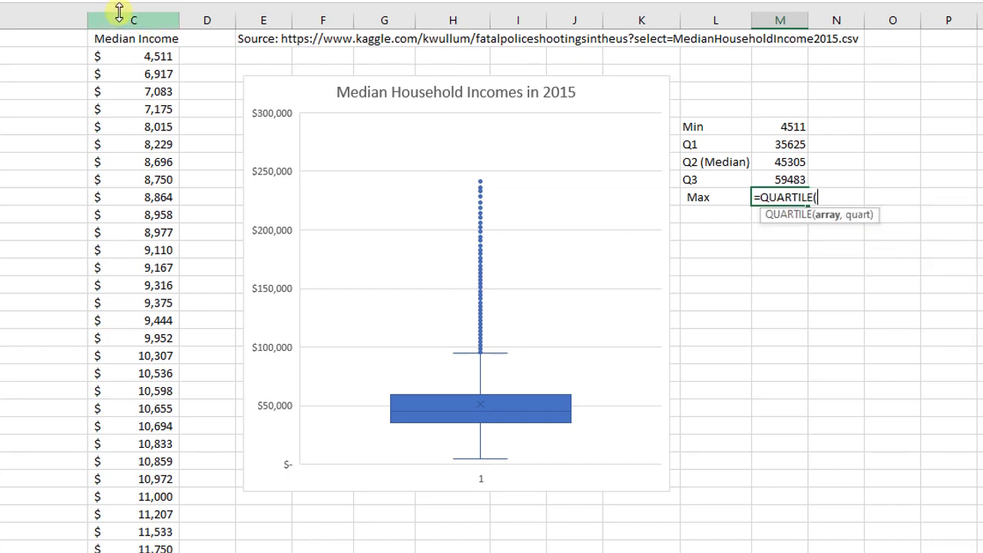
pyautogui.click(121, 19)
pyautogui.write(',4')
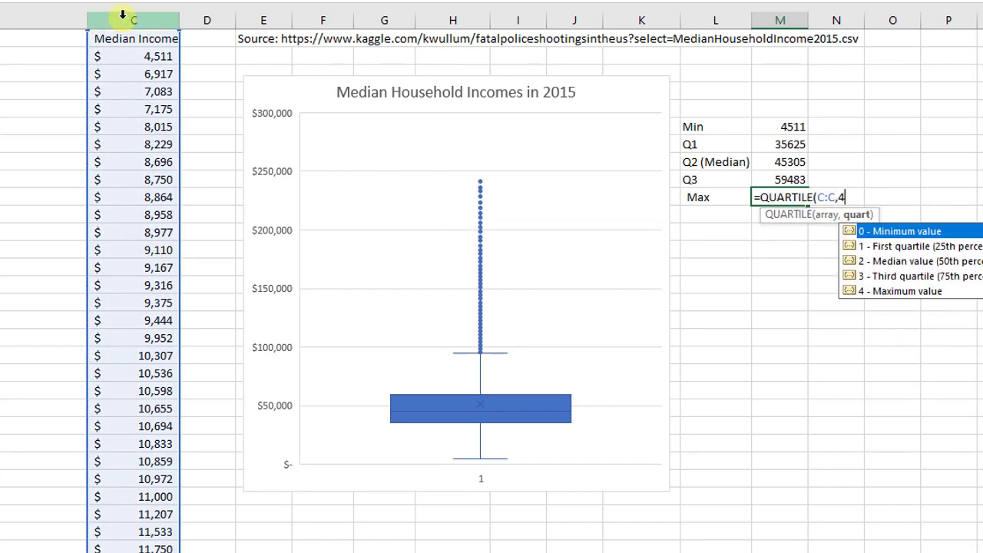
pyautogui.write(')')
pyautogui.press('Return')
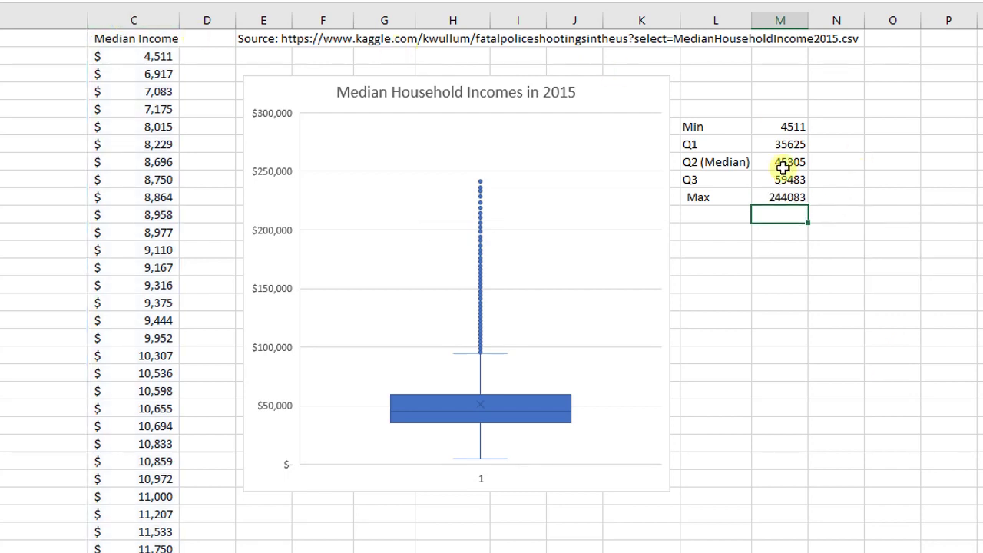
# Format M6:M10 as Accounting with no decimals, showing $4,511 to $244,083.
pyautogui.moveTo(756, 127); pyautogui.dragTo(768, 194)
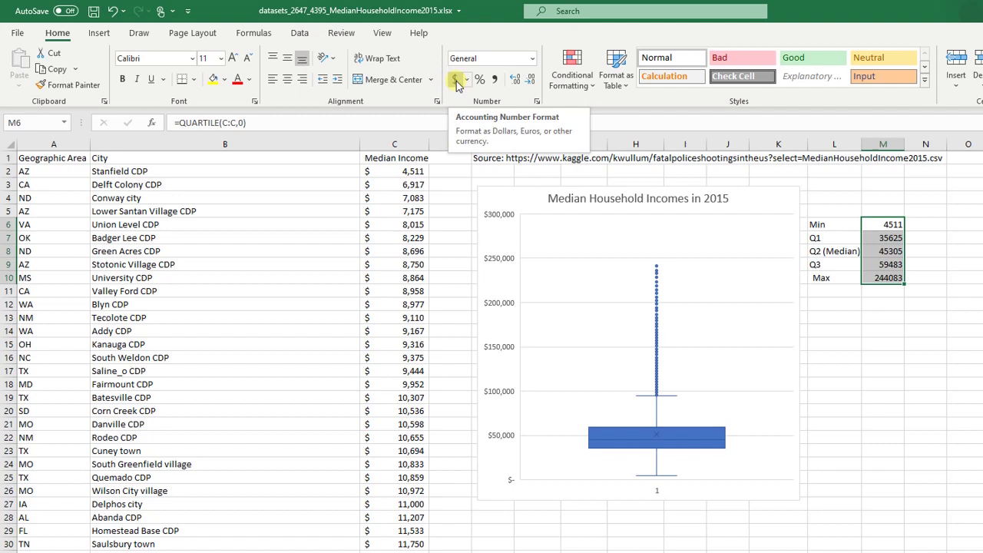
pyautogui.click(456, 83)
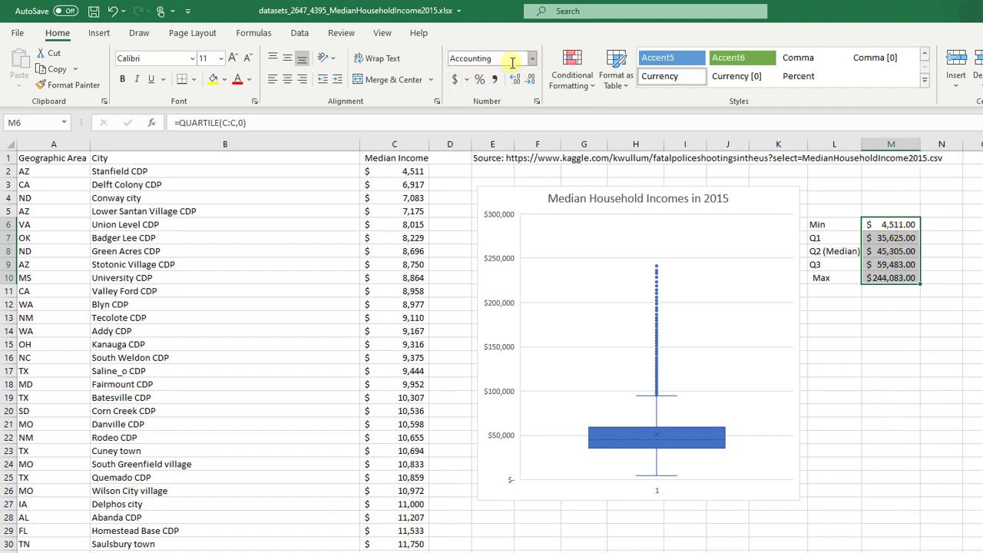
pyautogui.click(530, 80)
pyautogui.click(530, 80)
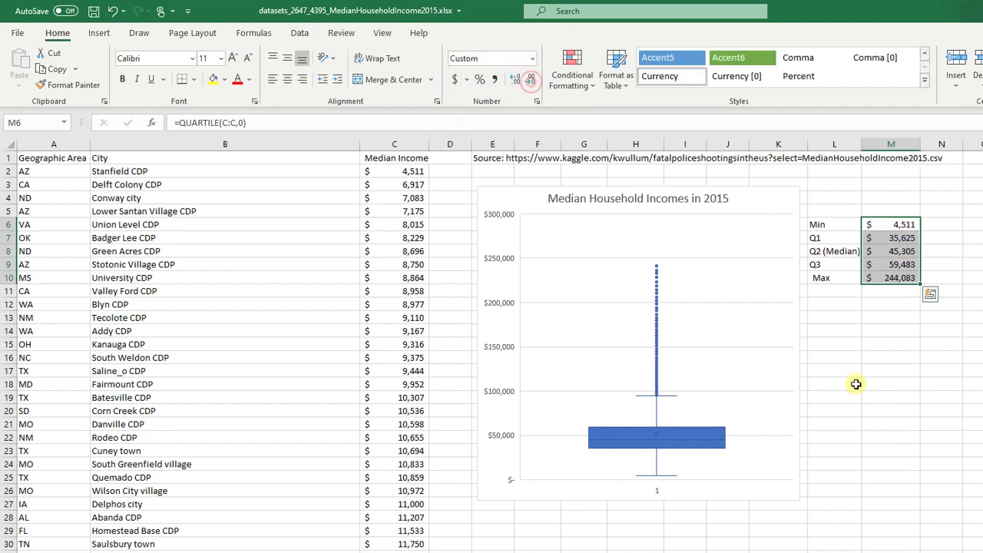
pyautogui.click(901, 385)
# Apply All Borders to the L6:M10 summary table.
pyautogui.moveTo(817, 224); pyautogui.dragTo(889, 278)
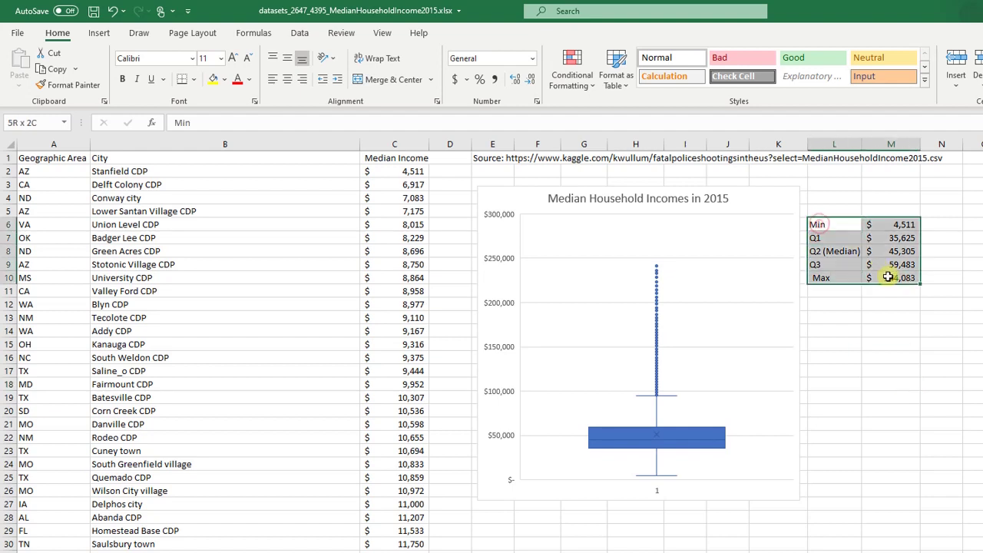
pyautogui.click(196, 80)
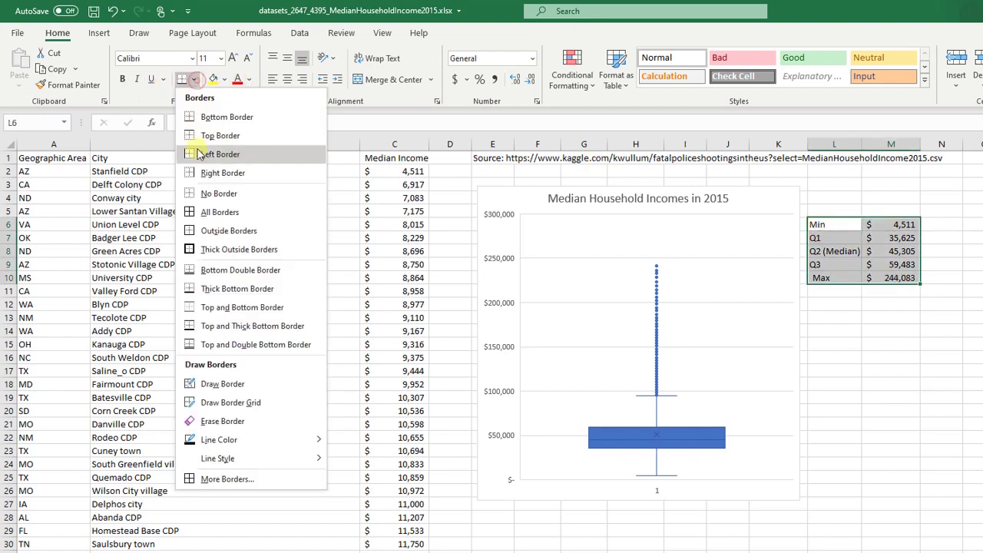
pyautogui.click(219, 209)
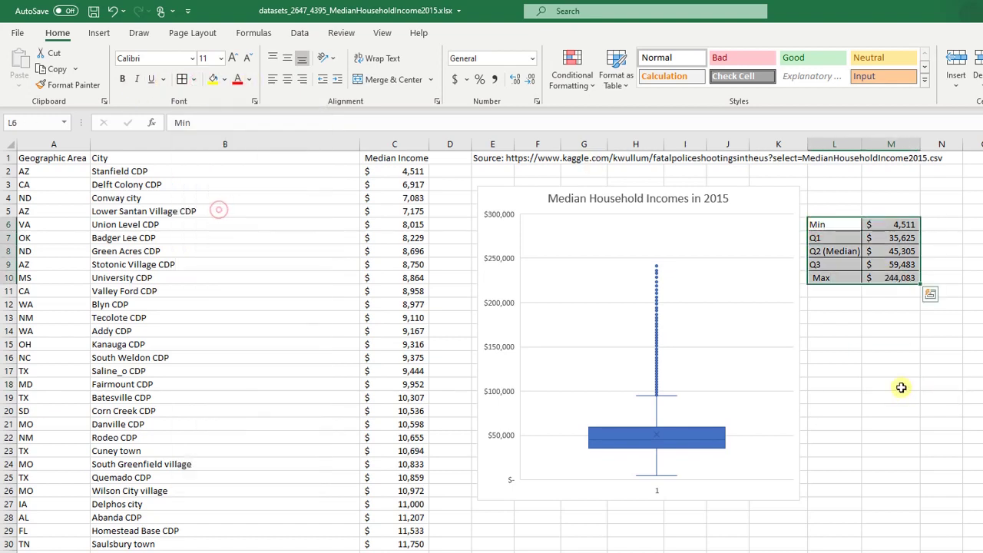
pyautogui.click(854, 333)
pyautogui.click(927, 415)
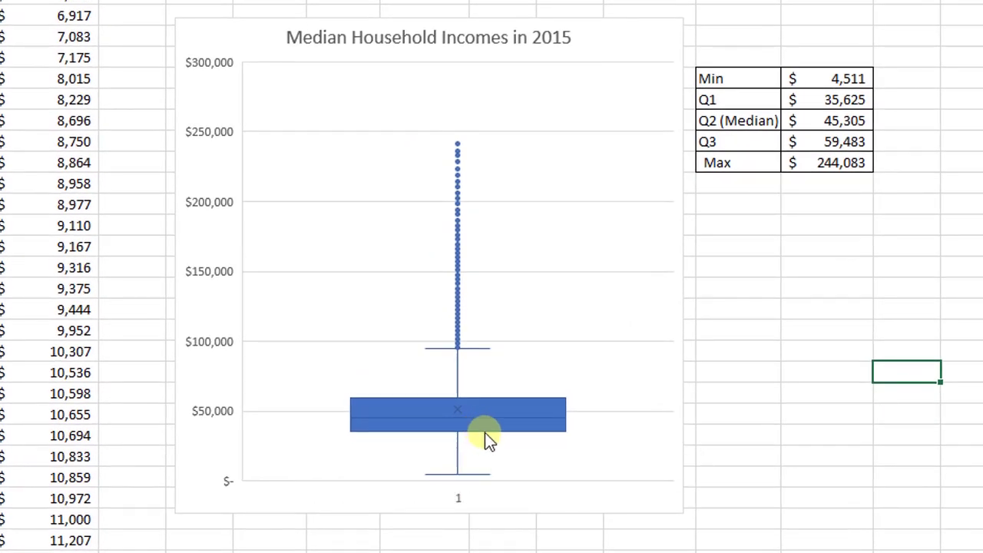
# Start an 'IQR' label in an empty cell below the Min–Max table.
pyautogui.moveTo(487, 440)
pyautogui.moveTo(504, 418)
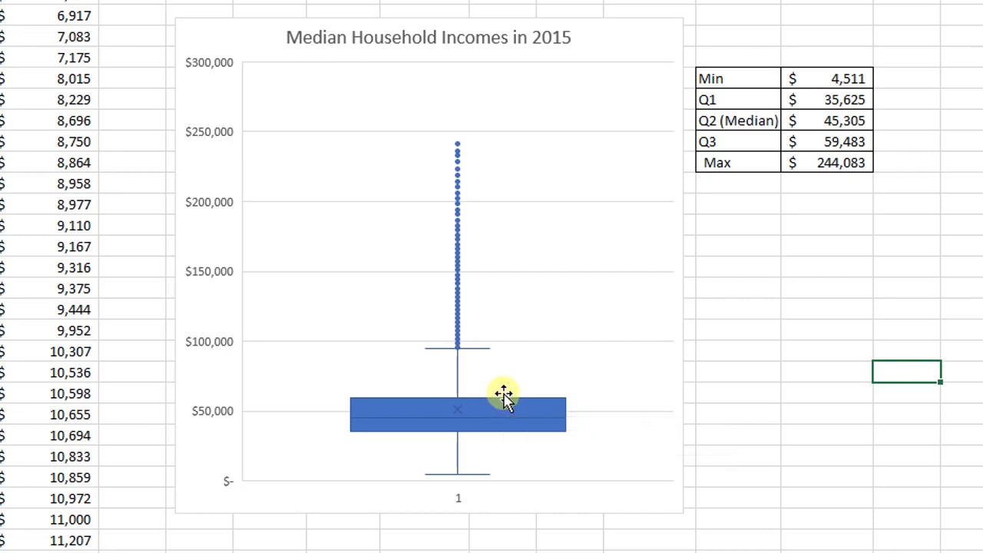
pyautogui.moveTo(507, 398)
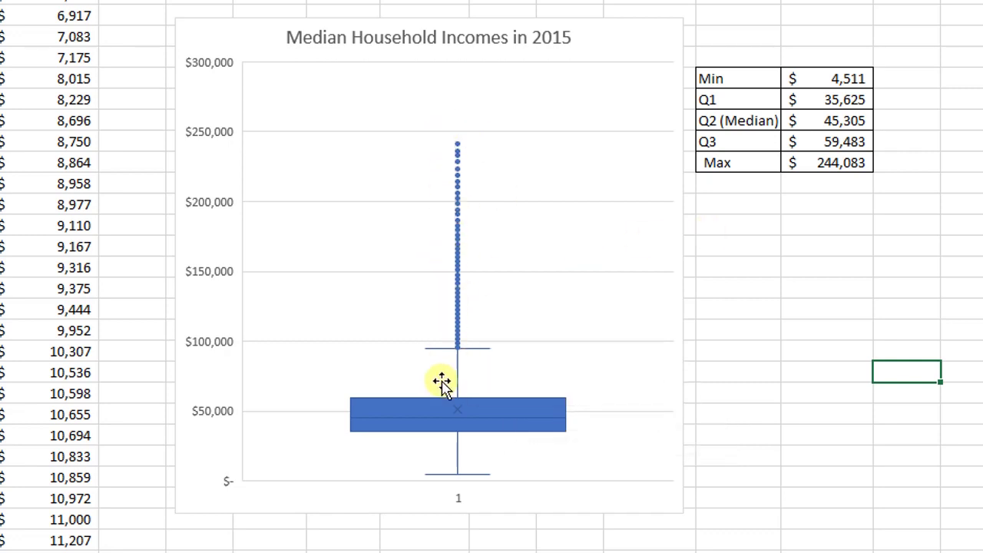
pyautogui.click(799, 255)
pyautogui.click(724, 223)
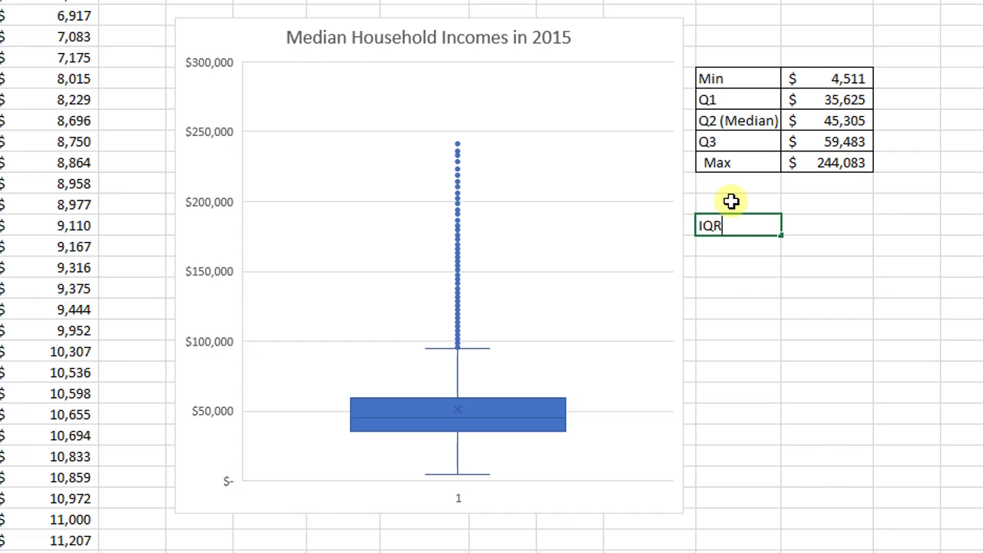
# Extend the label to 'IQR = Q3 - Q1' and autofit its column.
pyautogui.press('Tab')
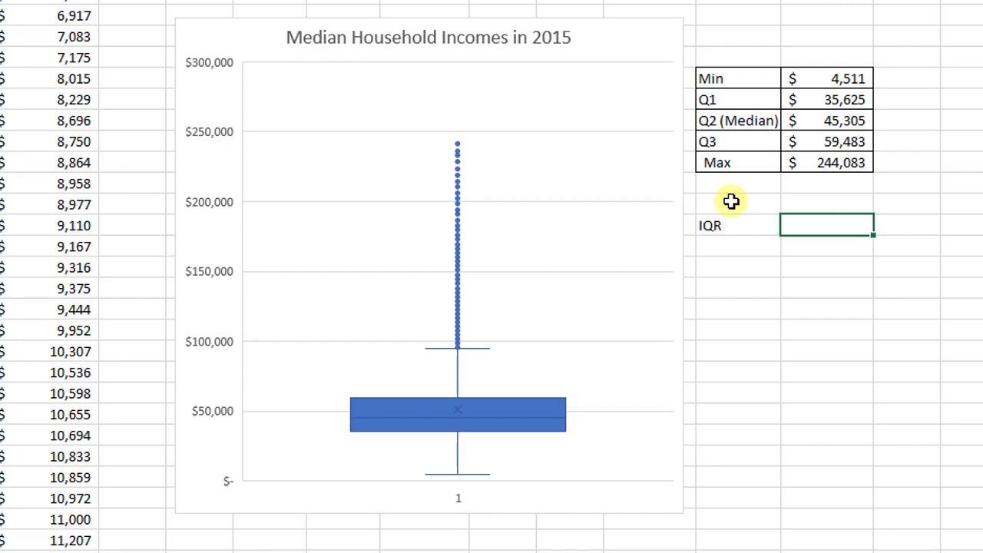
pyautogui.press('Left')
pyautogui.doubleClick(722, 226)
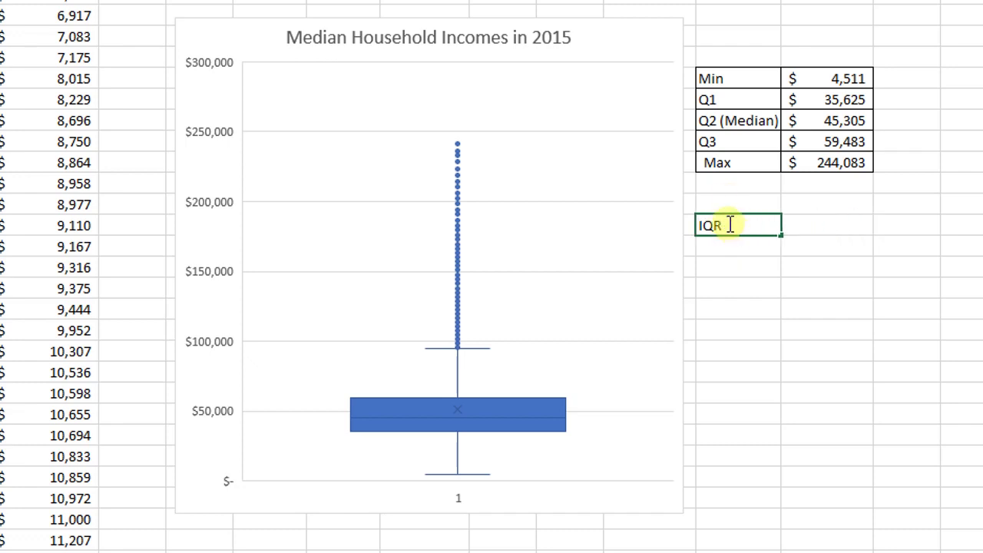
pyautogui.write('= Q3 - Q1')
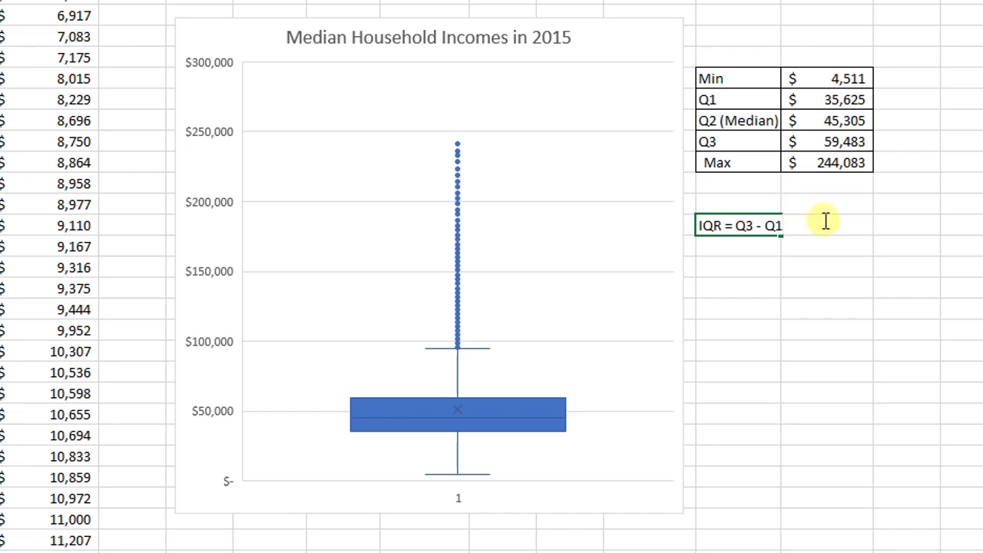
pyautogui.click(825, 267)
pyautogui.click(805, 226)
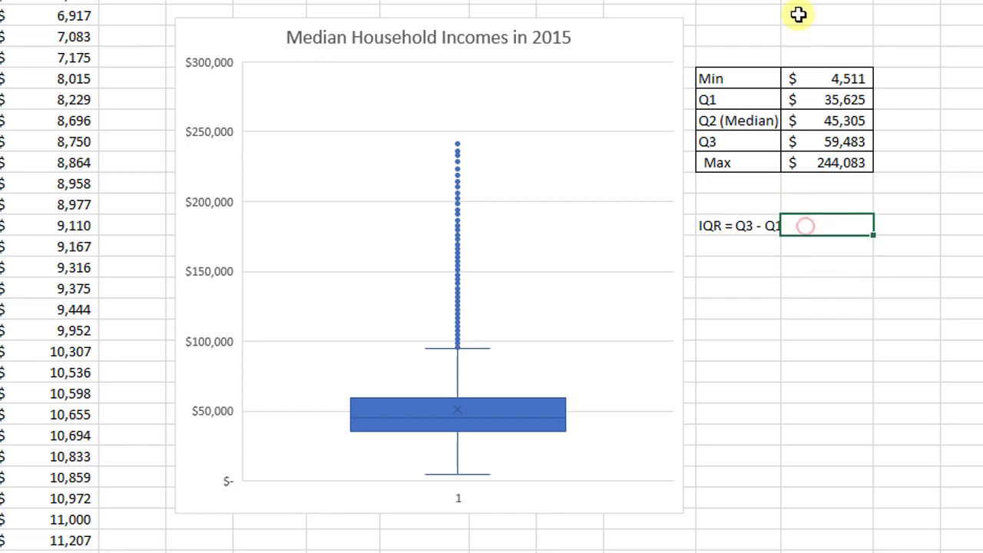
pyautogui.doubleClick(781, 0)
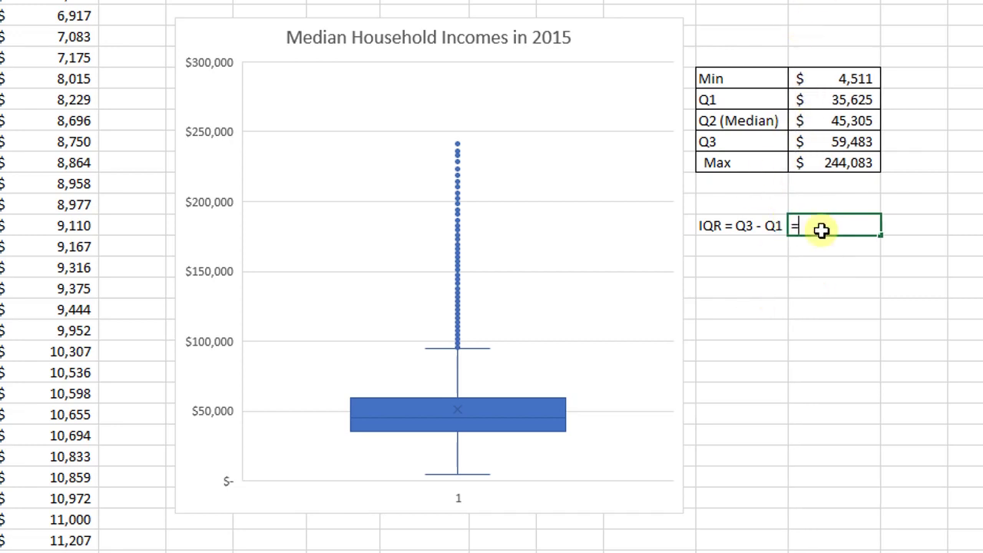
# Enter =M9-M7 beside the label, giving $23,858.
pyautogui.click(821, 139)
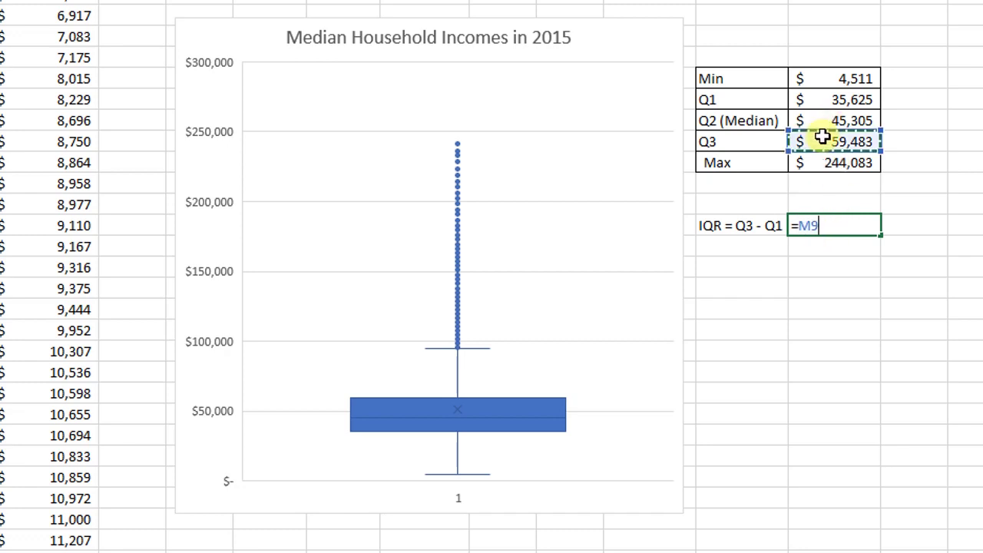
pyautogui.write('-')
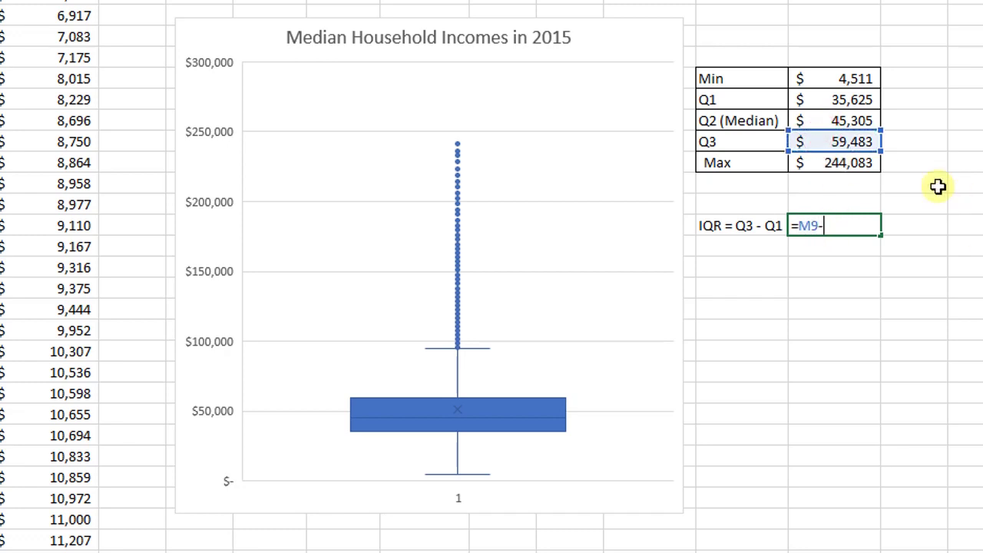
pyautogui.click(868, 97)
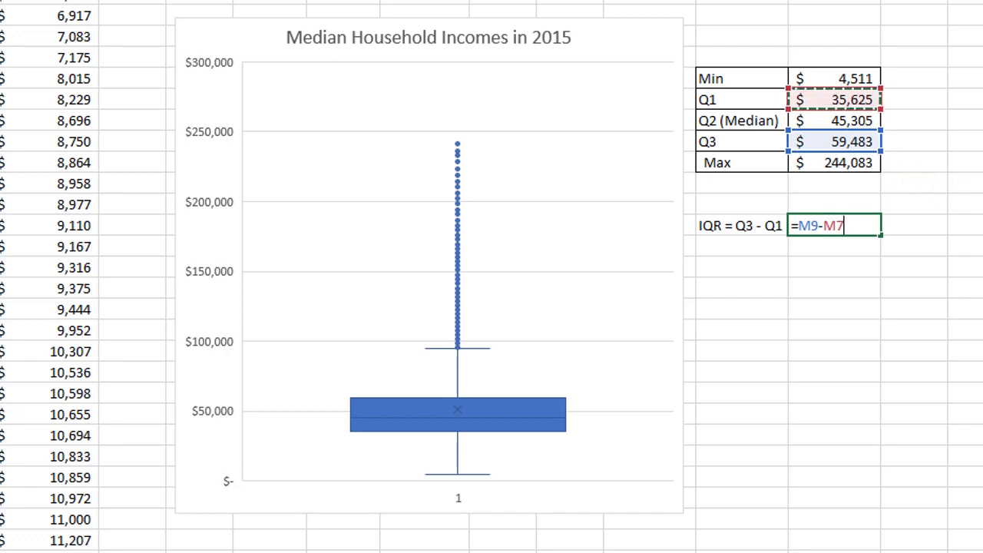
pyautogui.press('Return')
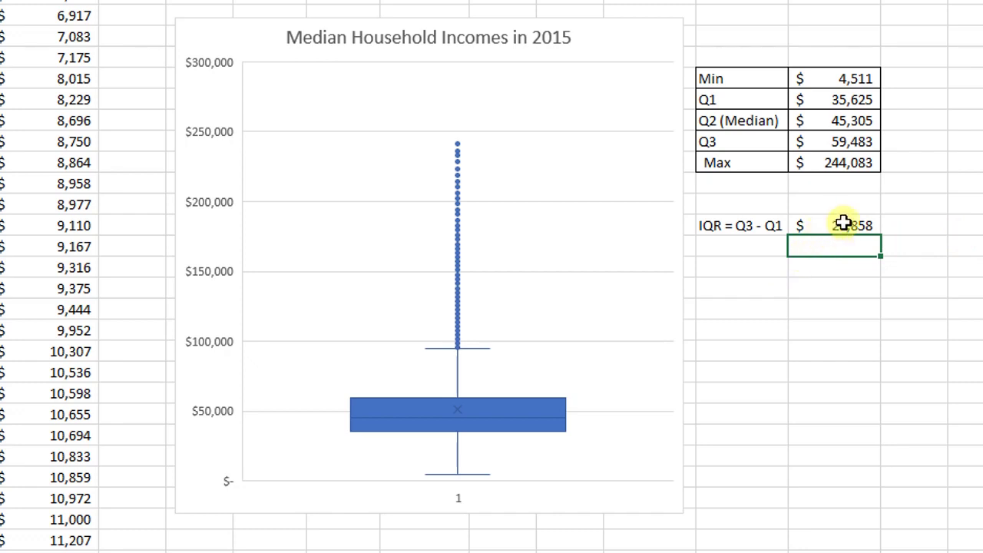
pyautogui.click(759, 250)
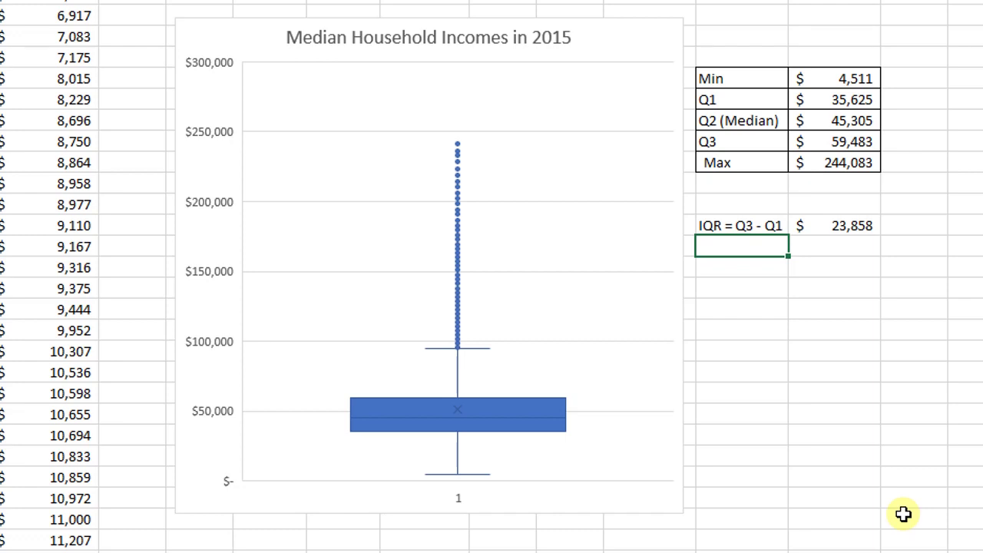
# Enter the labels LB and UB in the two cells below IQR.
pyautogui.write('Lo')
pyautogui.press('BackSpace')
pyautogui.write('o')
pyautogui.press('BackSpace')
pyautogui.write('B')
pyautogui.press('Return')
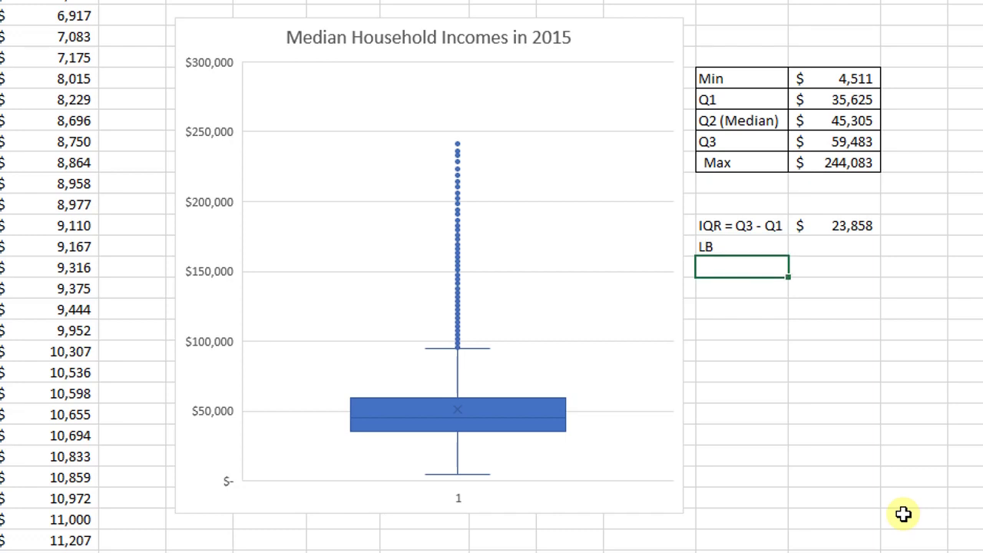
pyautogui.write('UP')
pyautogui.press('BackSpace')
pyautogui.write('B')
pyautogui.click(895, 495)
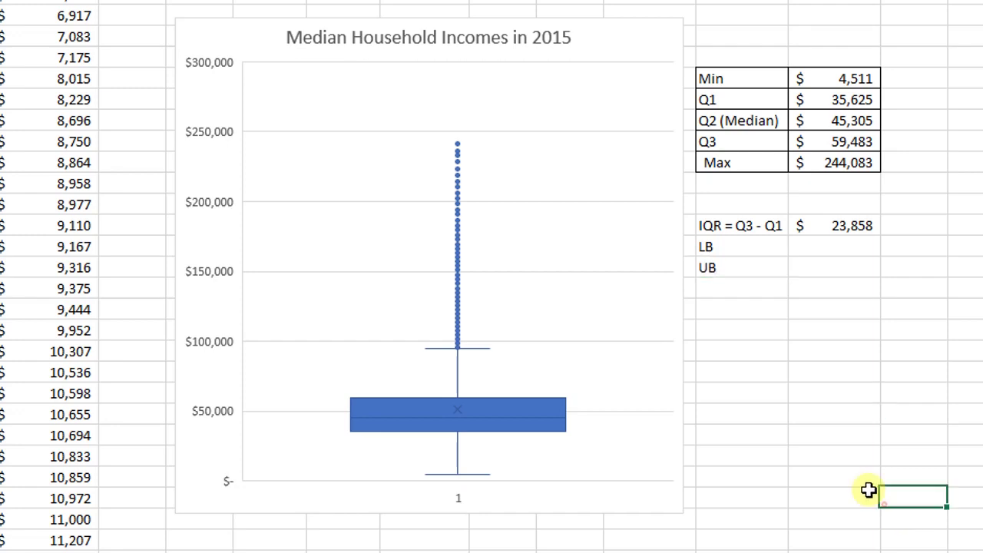
# Expand the LB label to 'LB = Q1 - 1.5*IQR' and autofit the label column.
pyautogui.doubleClick(745, 244)
pyautogui.write('= Q1')
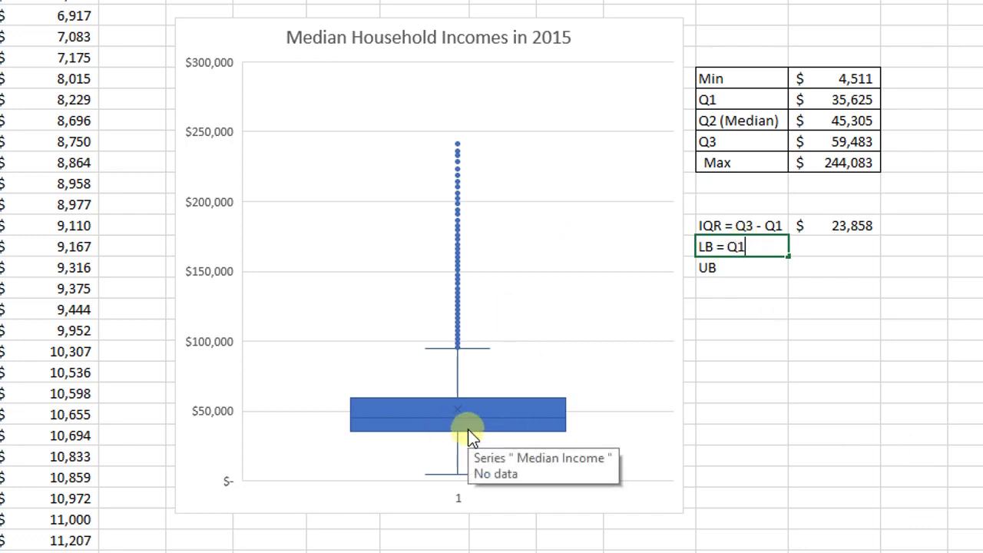
pyautogui.write(' - 1.5*IQR')
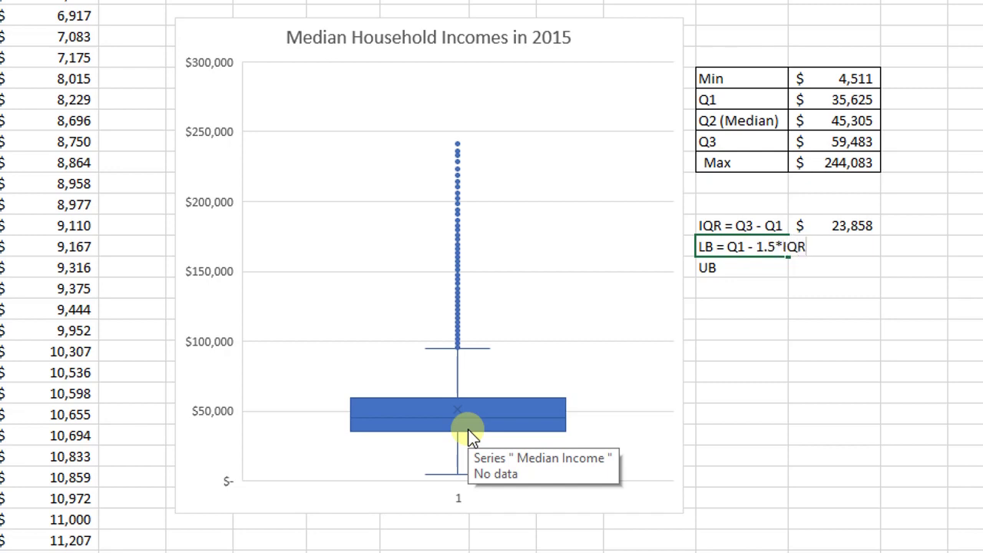
pyautogui.click(876, 461)
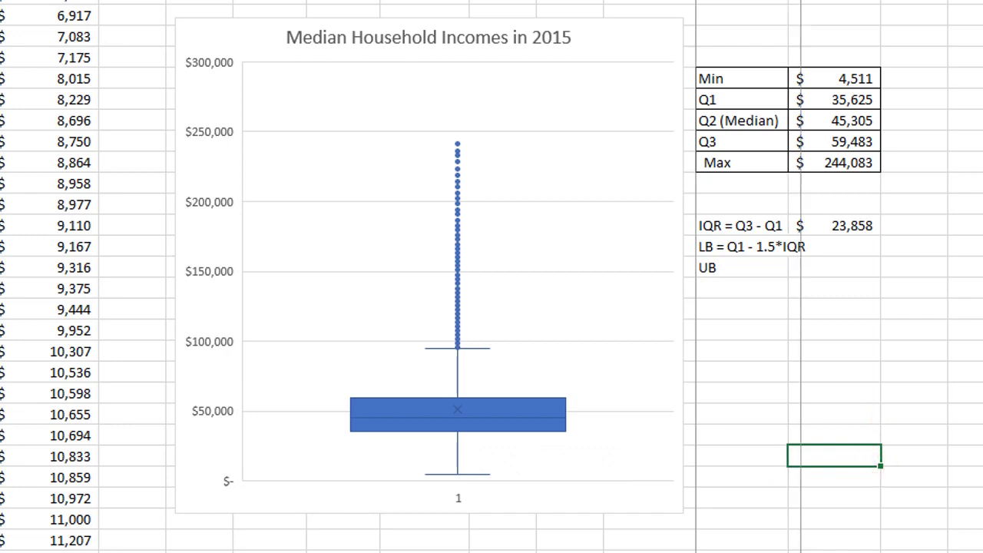
pyautogui.doubleClick(793, 180)
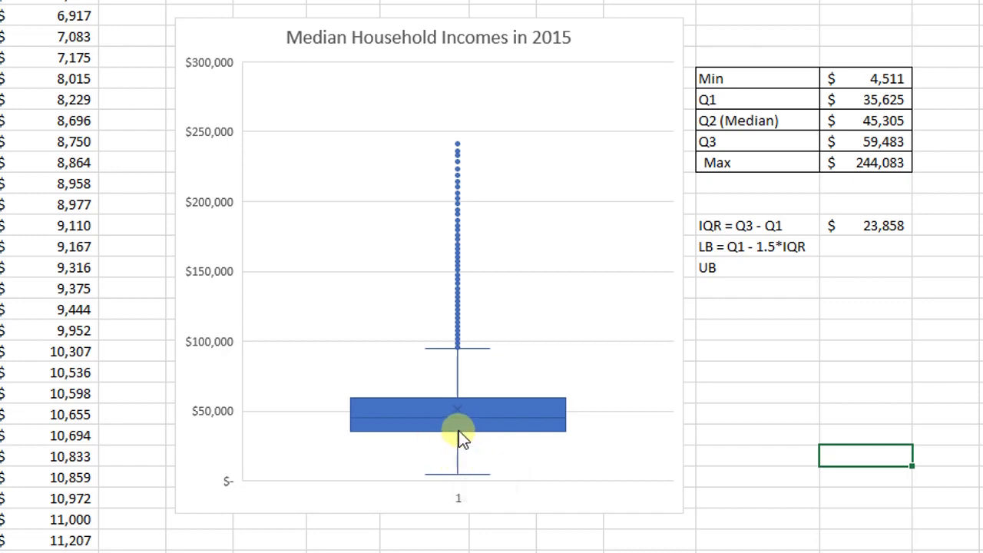
# Expand the UB label to 'UB = Q3 + 1.5*IQR'.
pyautogui.moveTo(458, 432)
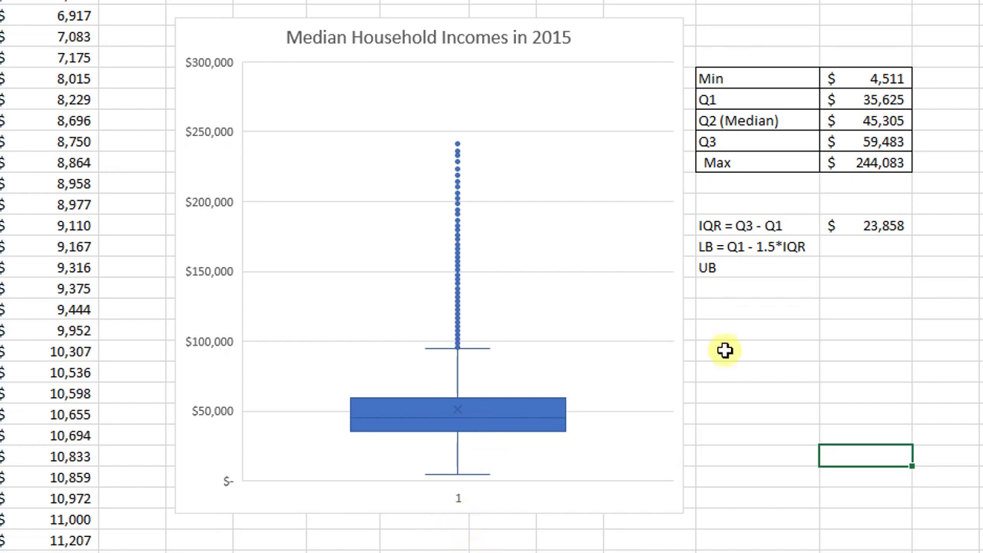
pyautogui.doubleClick(735, 261)
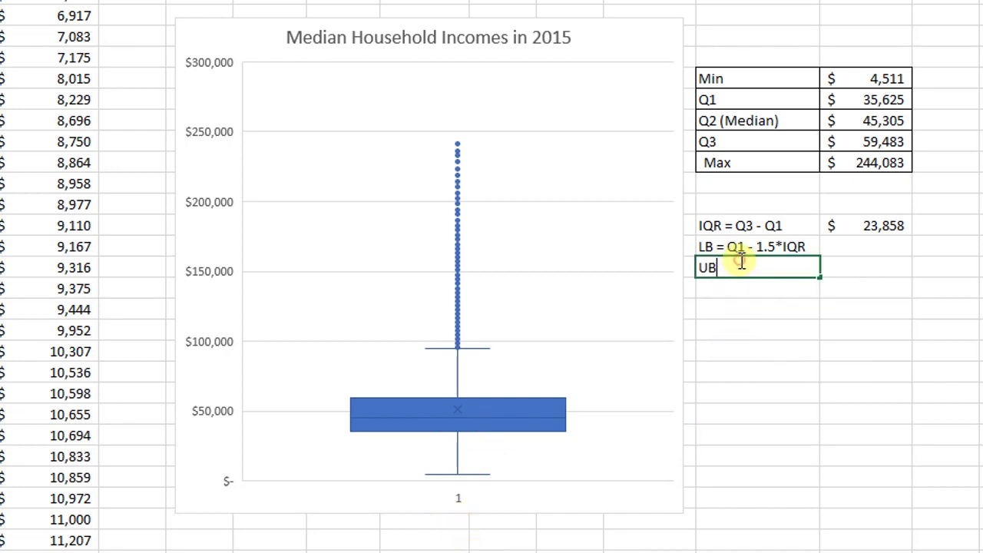
pyautogui.write('=')
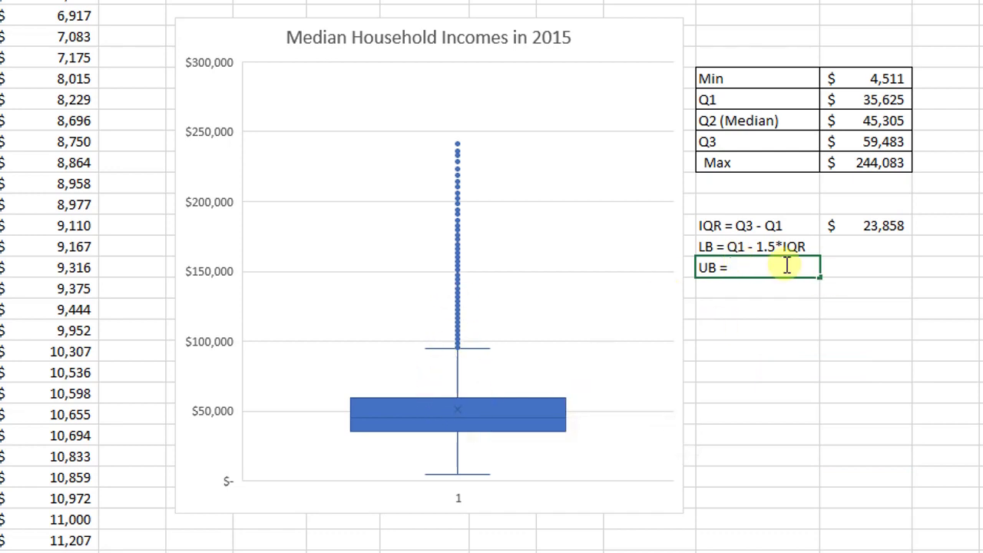
pyautogui.write('Q3 + 1.5(')
pyautogui.press('BackSpace')
pyautogui.write('*IQR')
pyautogui.click(852, 324)
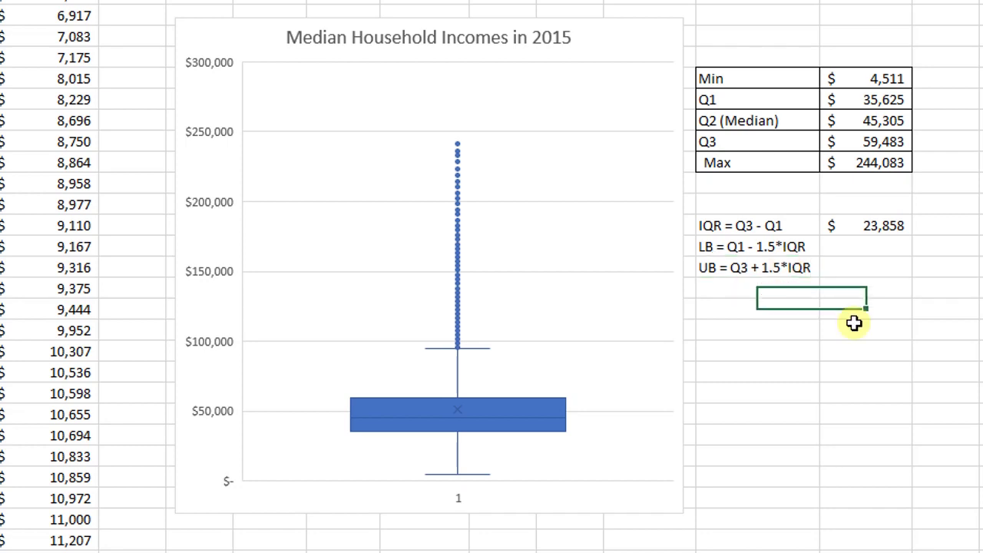
pyautogui.click(856, 245)
# Calculate the lower fence as Q1 minus 1.5 times the IQR cell.
pyautogui.write('=')
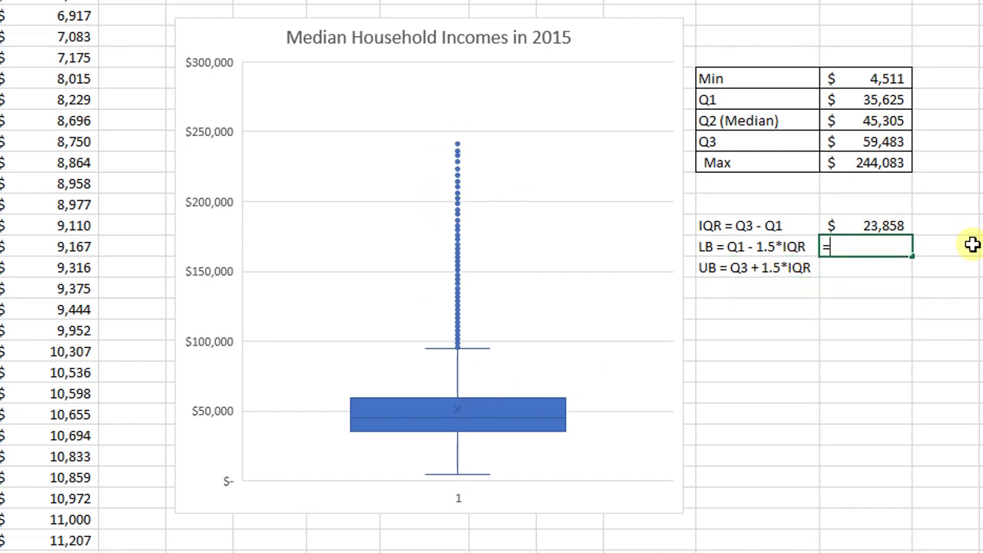
pyautogui.click(852, 100)
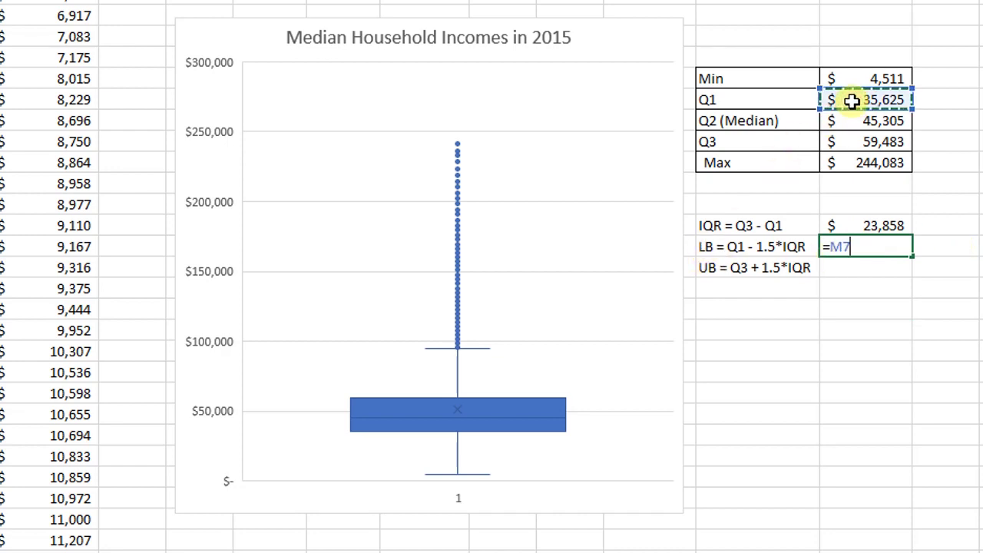
pyautogui.write('-1.5*')
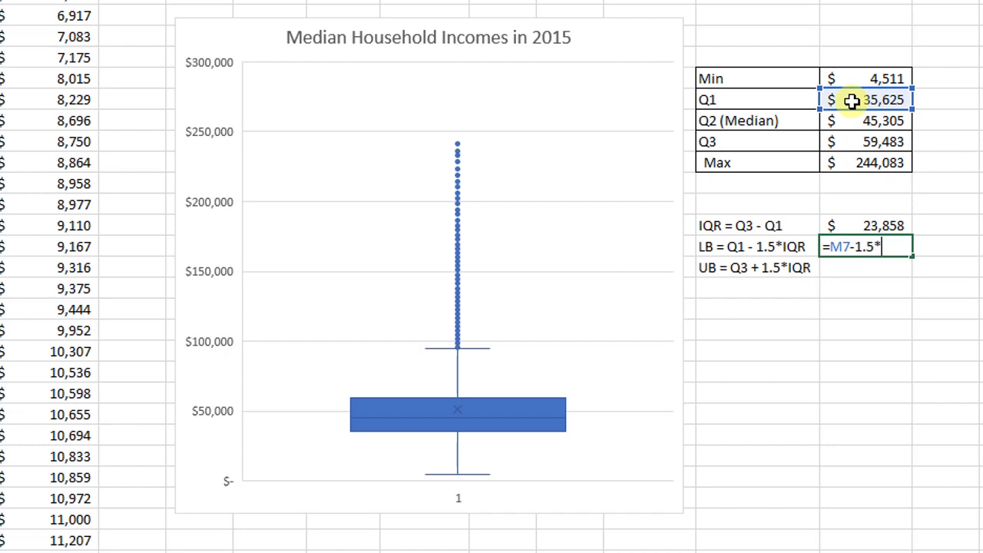
pyautogui.click(879, 223)
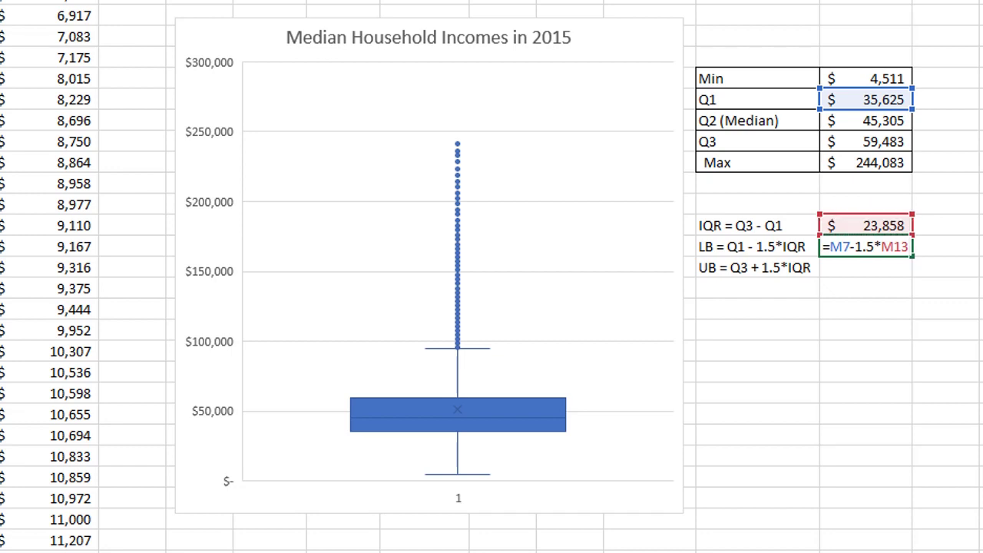
pyautogui.press('Return')
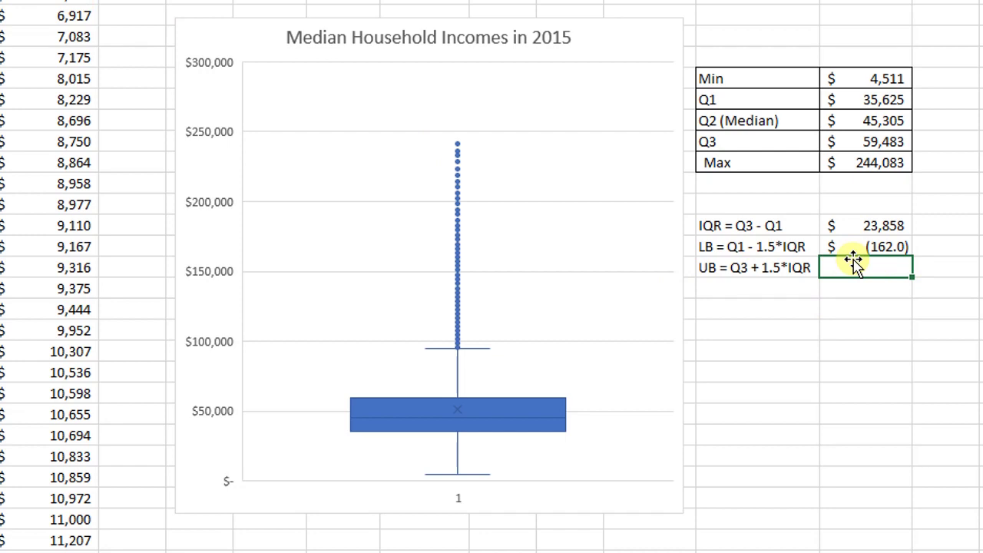
# Calculate the upper fence as Q3 + 1.5*IQR, shown as $95,270 with no decimals.
pyautogui.write('=')
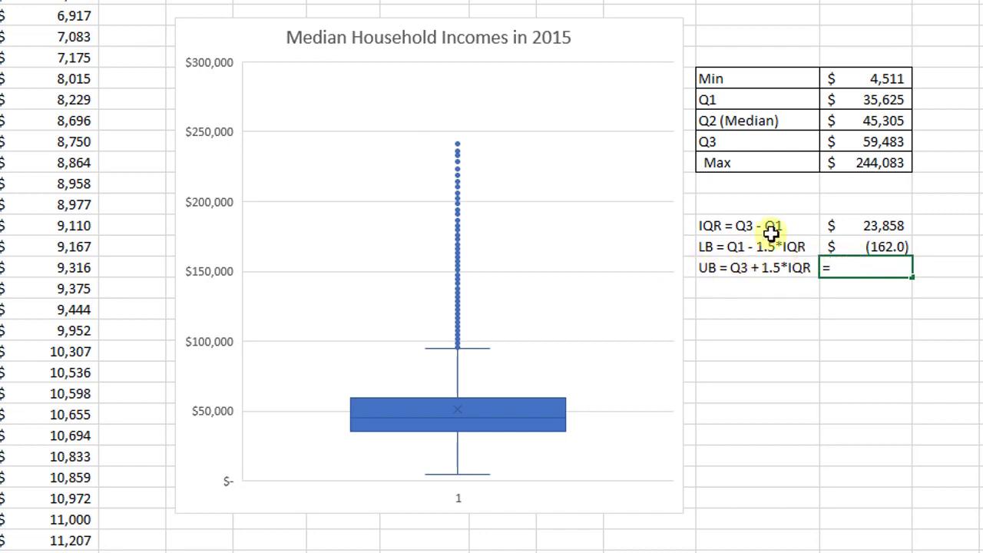
pyautogui.click(890, 142)
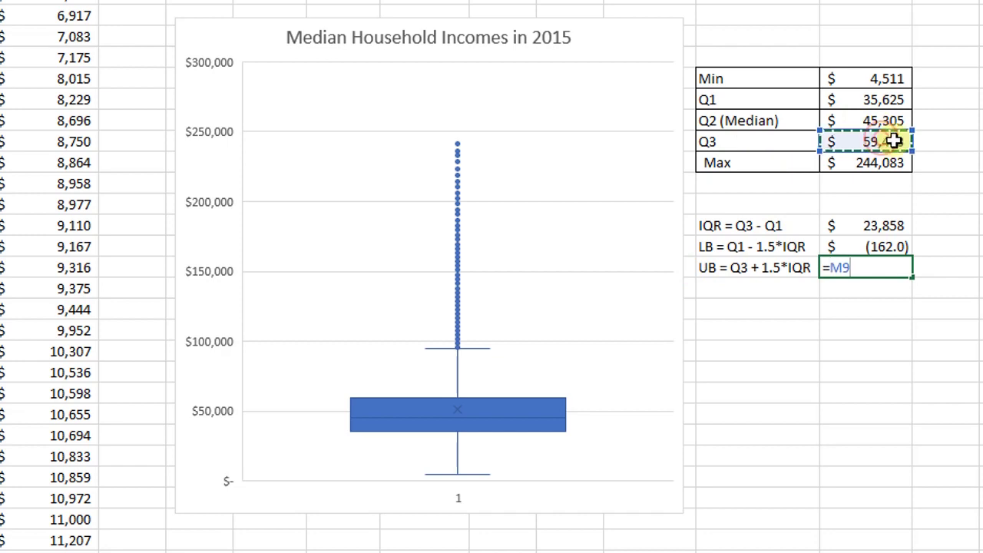
pyautogui.write('+1.5')
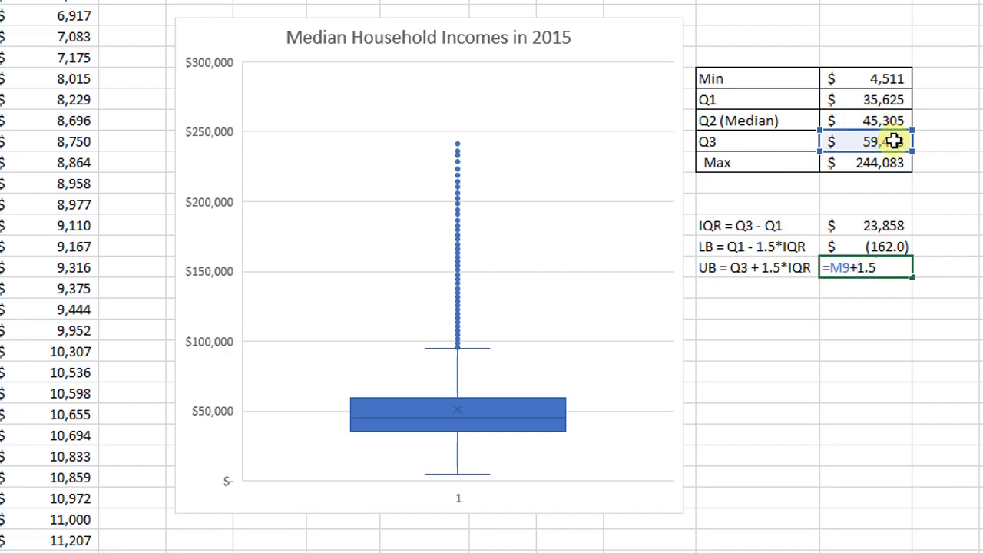
pyautogui.write('*')
pyautogui.click(864, 228)
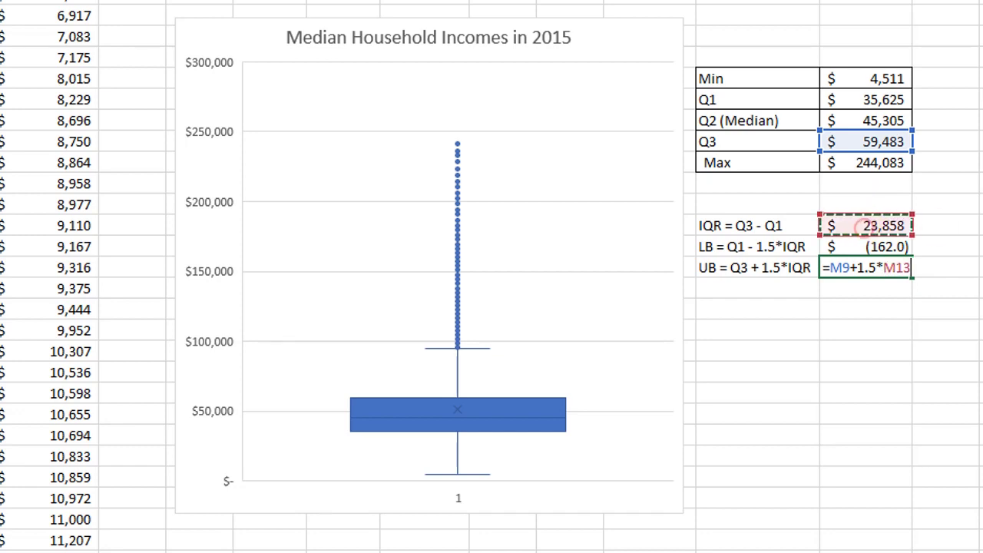
pyautogui.press('Return')
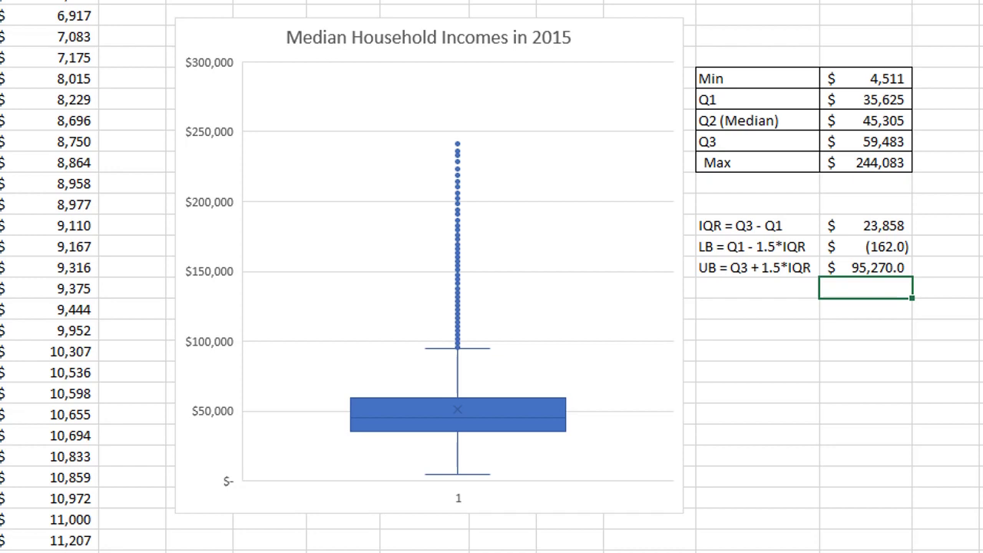
pyautogui.click(884, 270)
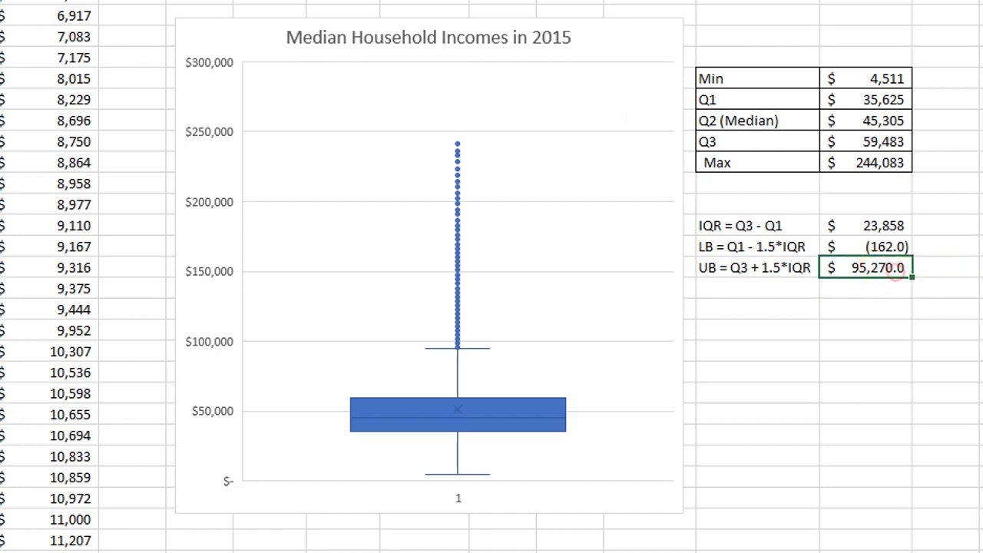
pyautogui.hotkey('alt', 'h')
pyautogui.press('9')
pyautogui.click(962, 351)
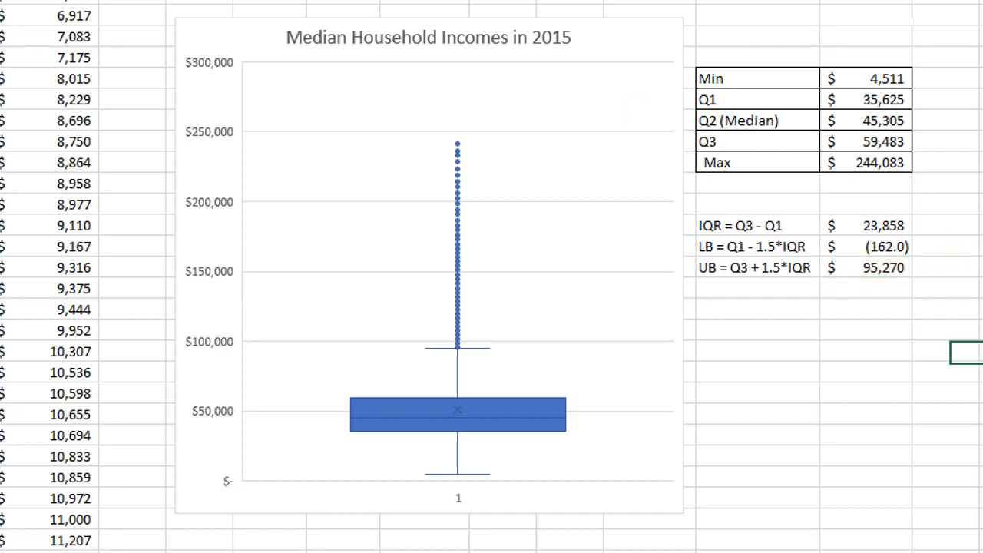
pyautogui.click(980, 372)
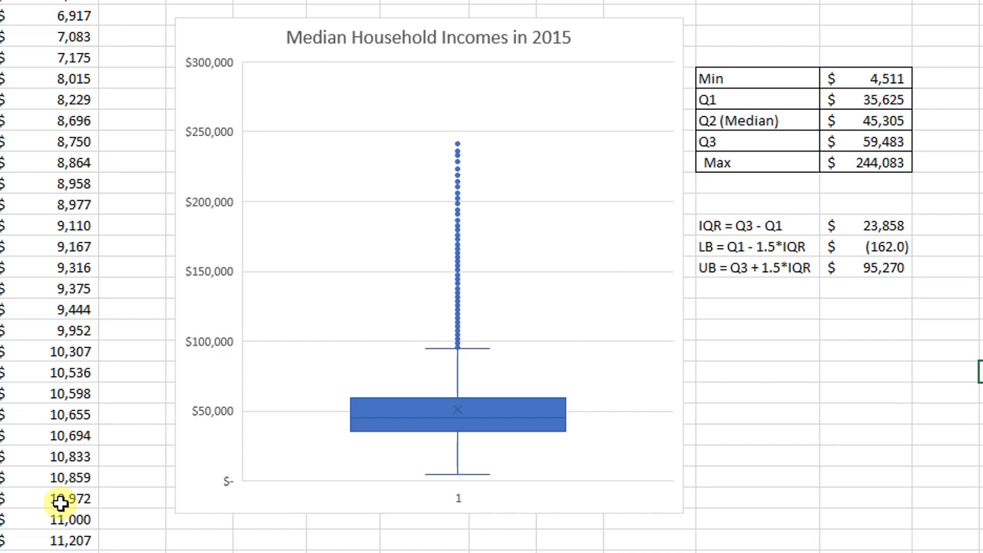
# Compare the upper fence value with the lowest outlier in the box-and-whisker chart.
pyautogui.click(819, 400)
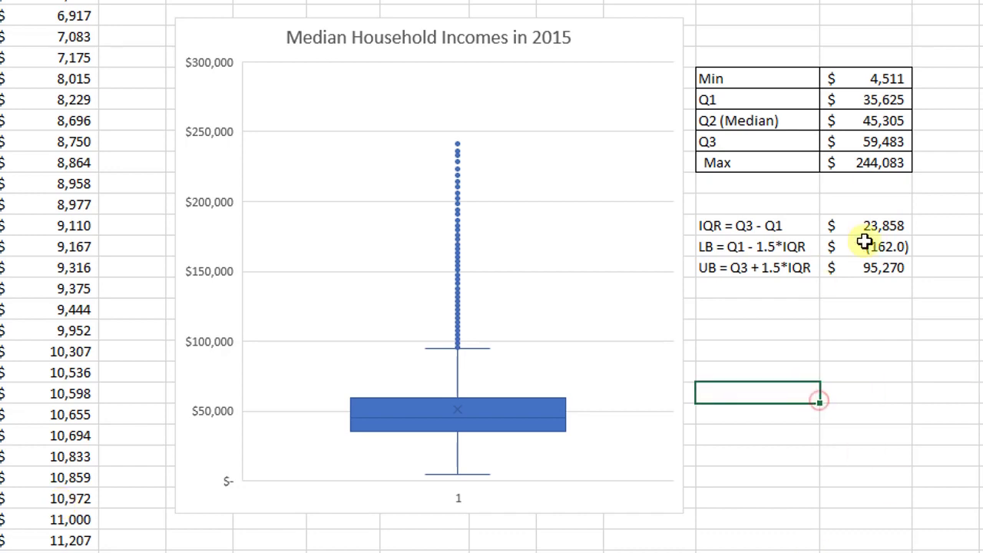
pyautogui.click(883, 273)
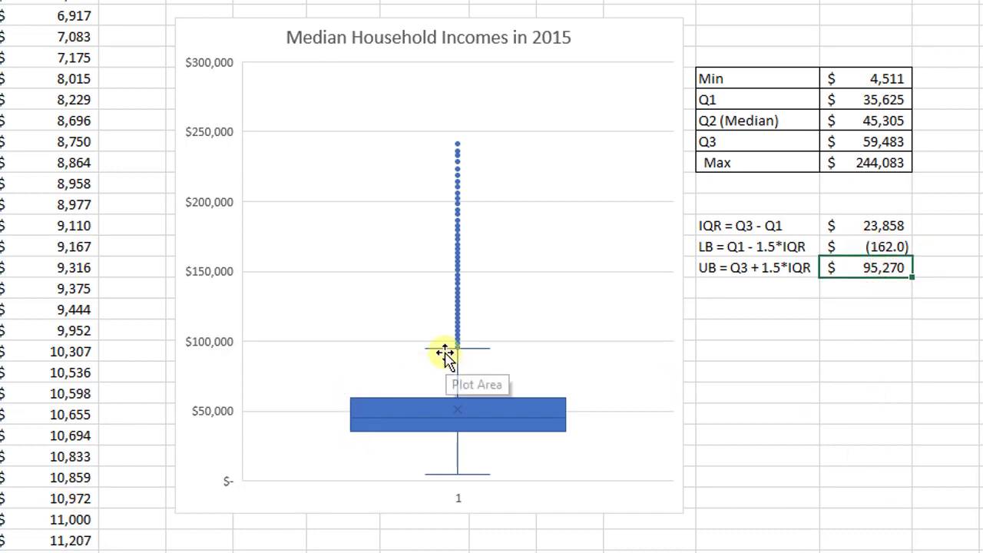
pyautogui.moveTo(444, 349)
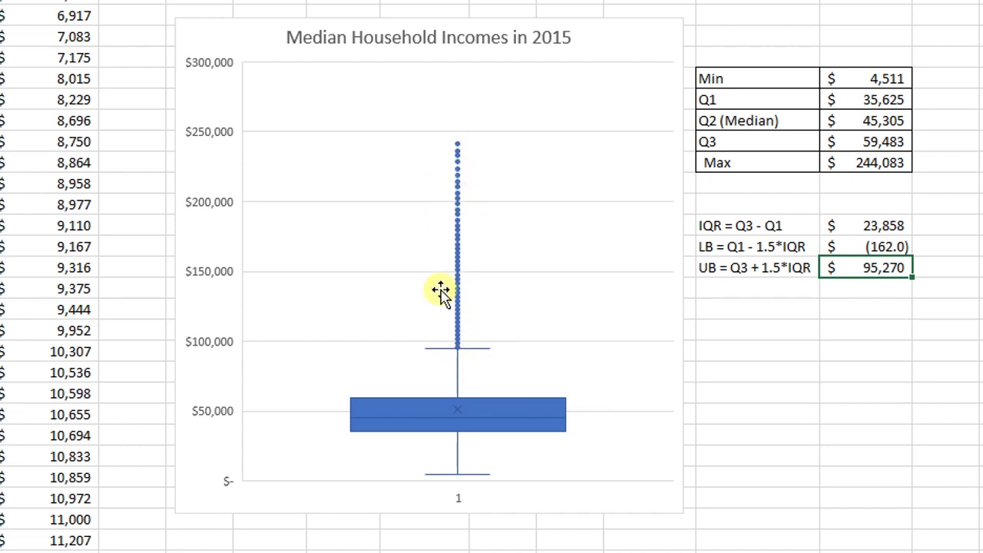
pyautogui.click(954, 524)
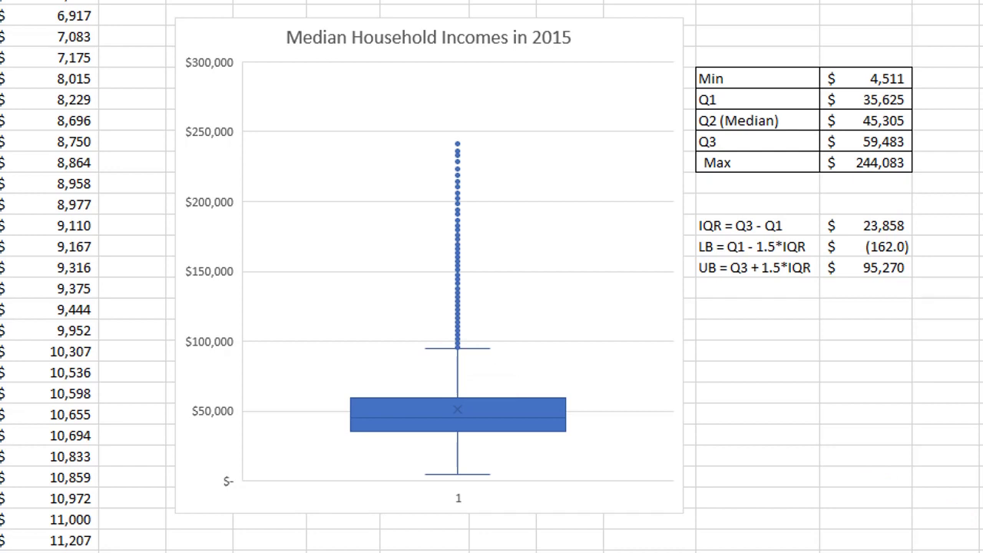
# Point out the Q1, Median and Q3 rows, then begin a 'Percentiles' heading below the fences.
pyautogui.click(761, 331)
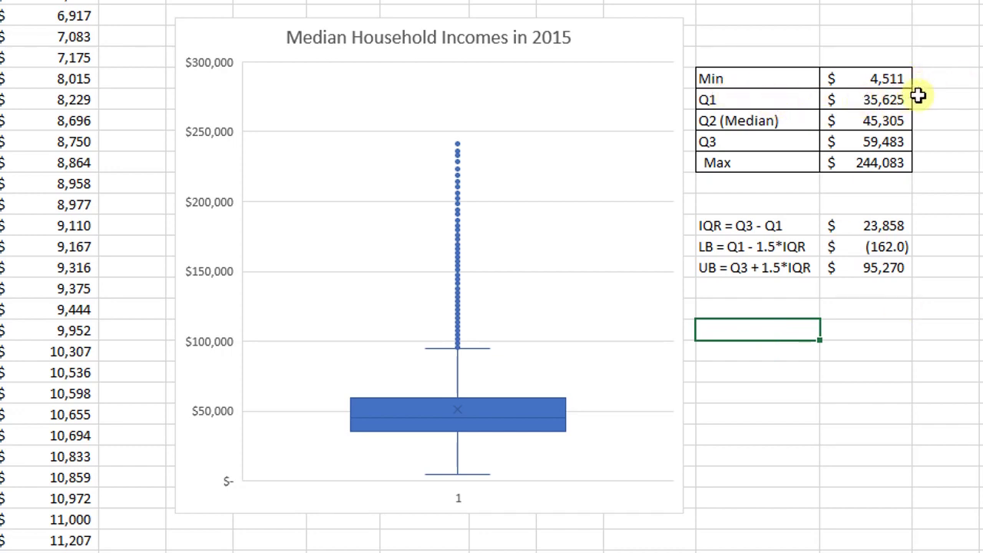
pyautogui.click(754, 97)
pyautogui.click(792, 121)
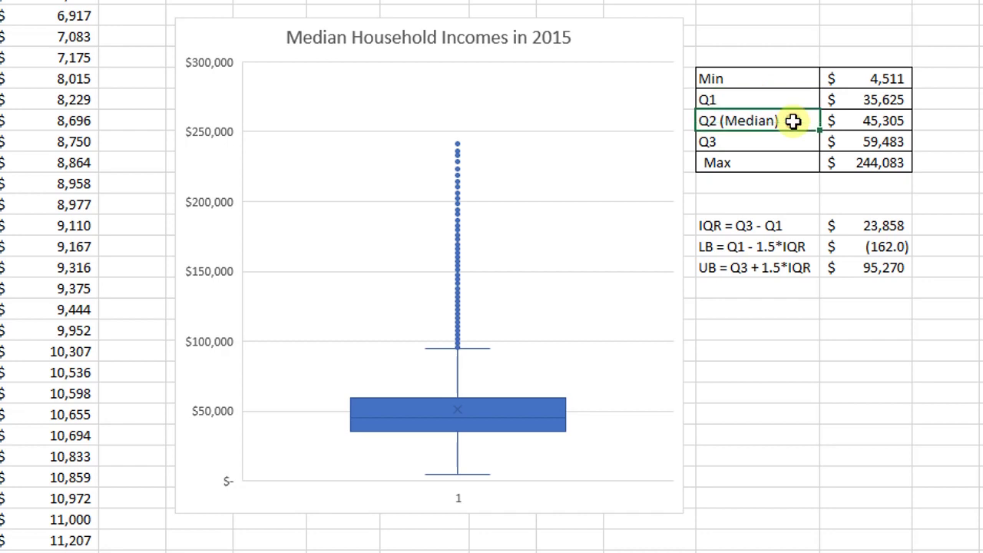
pyautogui.click(796, 145)
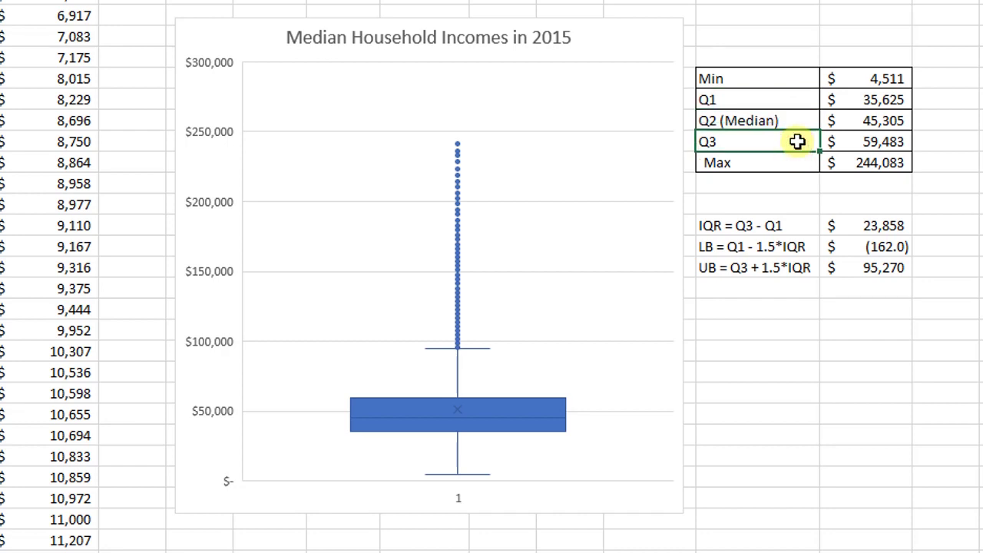
pyautogui.click(786, 339)
pyautogui.write('Percentiles')
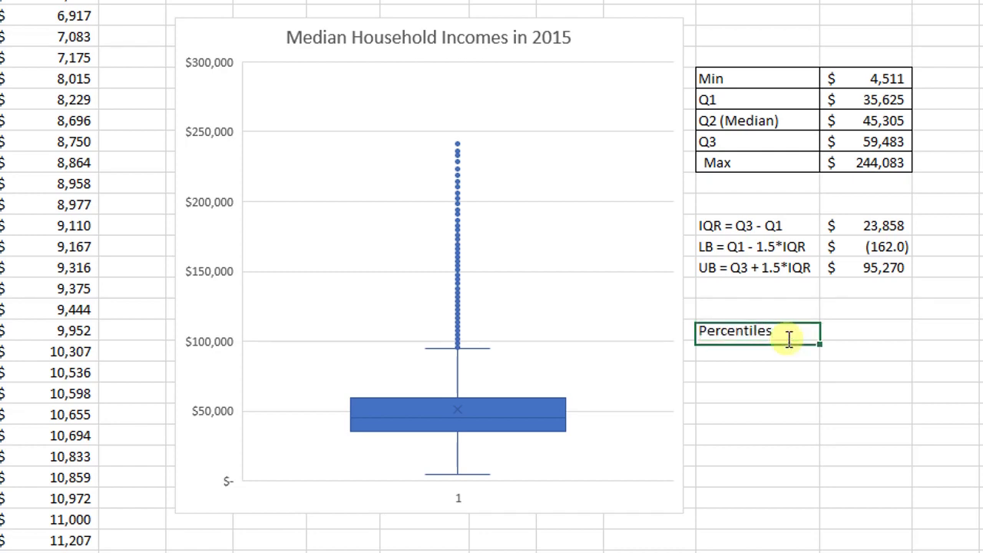
# Add the Percentiles heading and a 10th row computing =PERCENTILE.EXC(C:C,0.10).
pyautogui.press('Return')
pyautogui.write('10th')
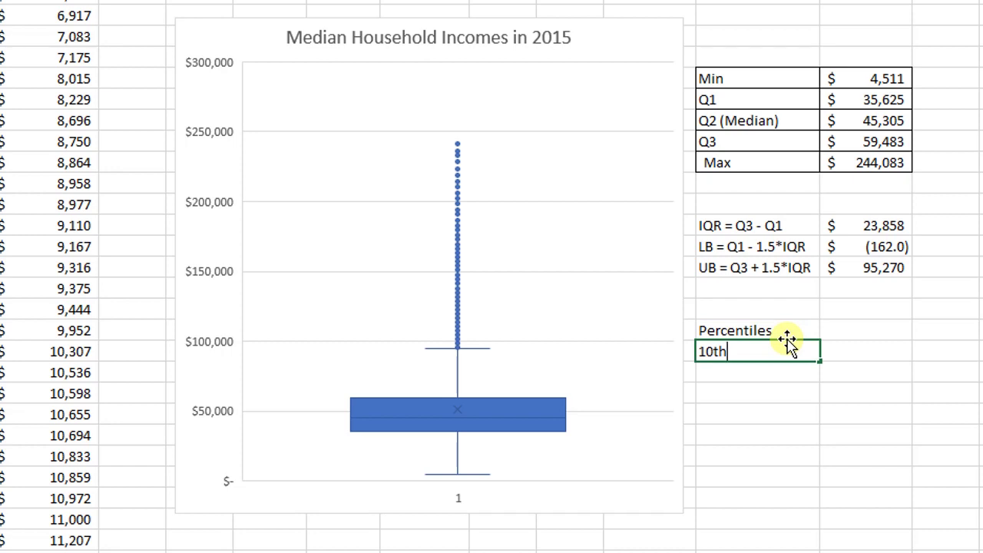
pyautogui.press('Tab')
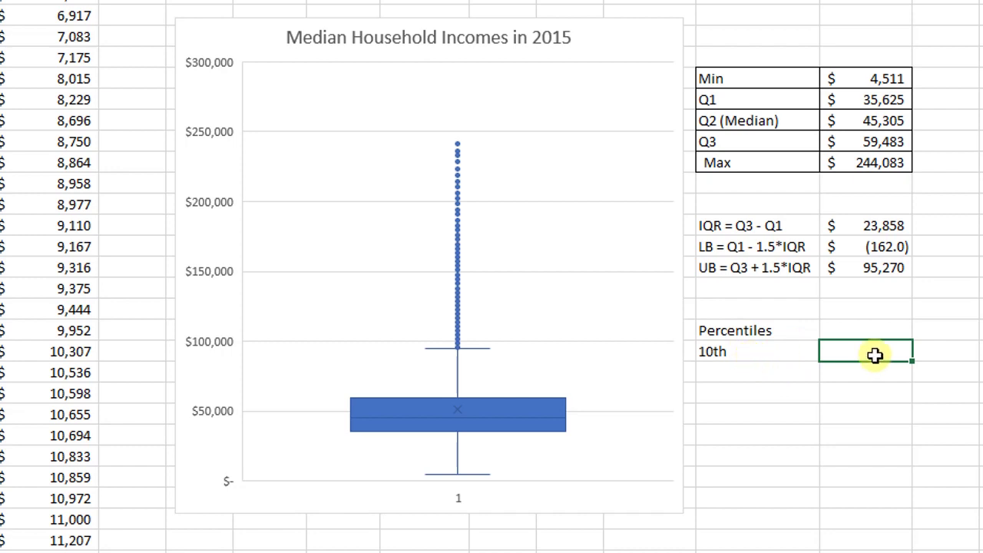
pyautogui.write('=per')
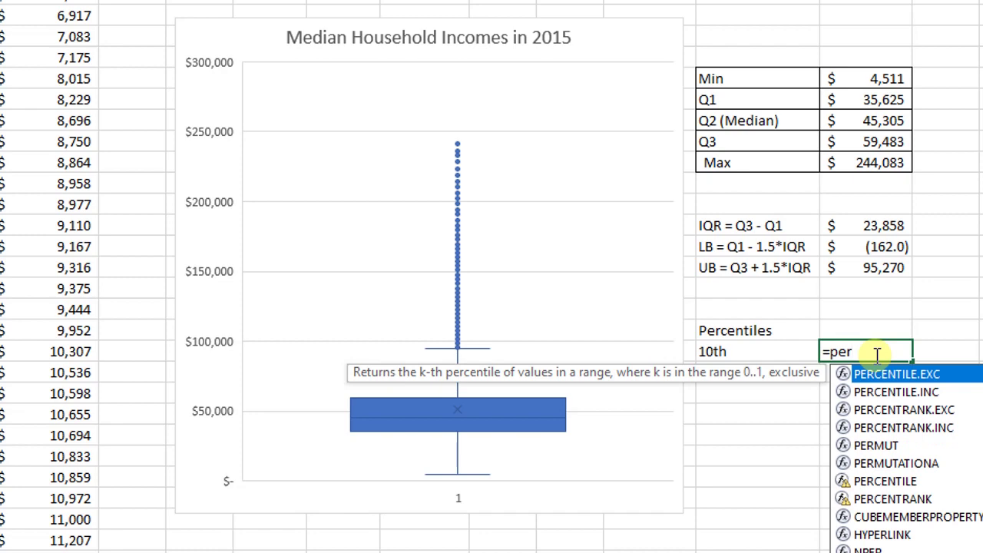
pyautogui.doubleClick(922, 374)
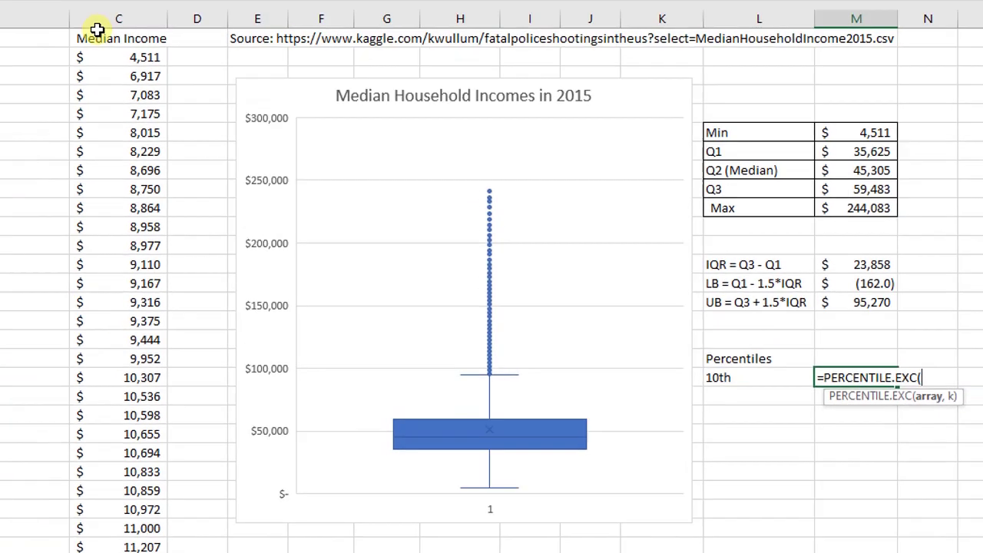
pyautogui.click(99, 27)
pyautogui.click(238, 143)
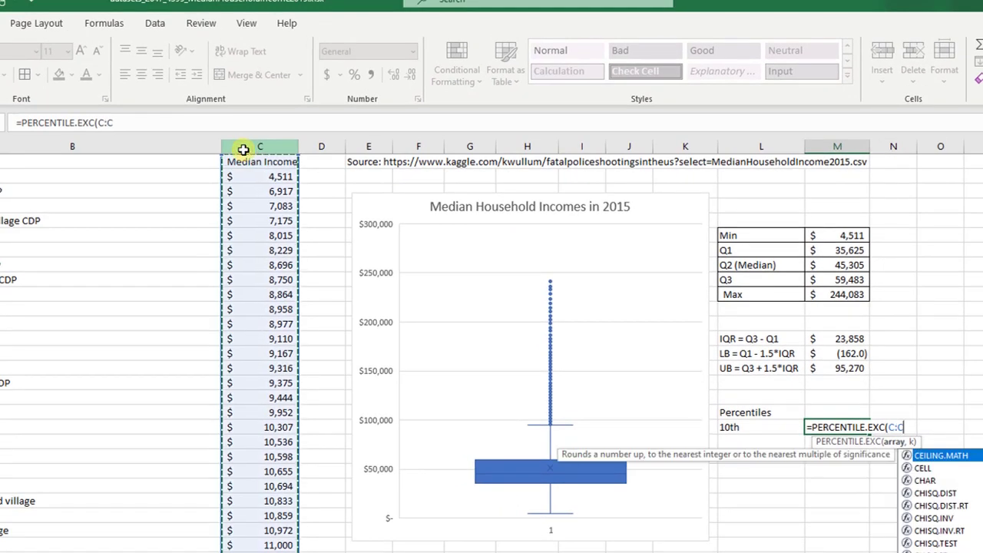
pyautogui.write(',0.10')
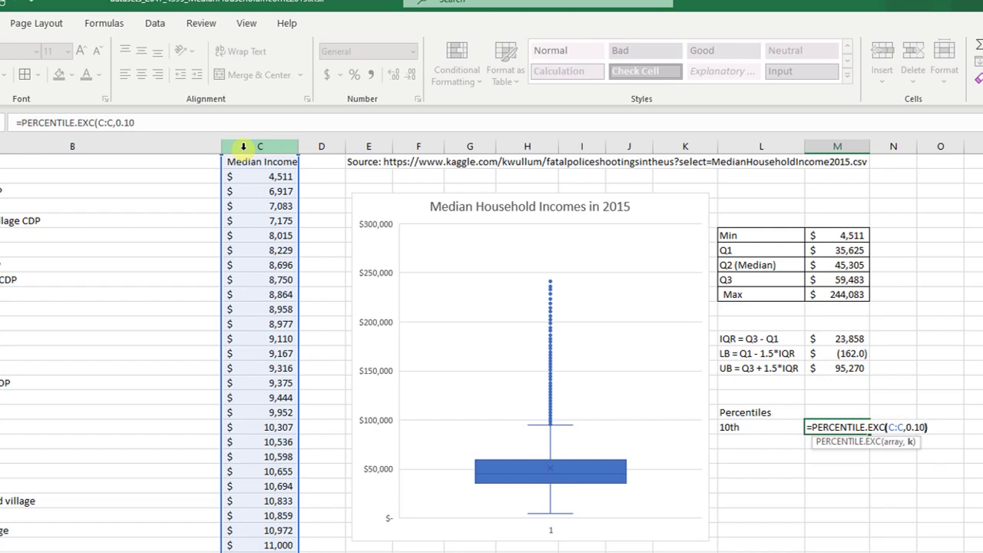
pyautogui.write(')')
pyautogui.press('Return')
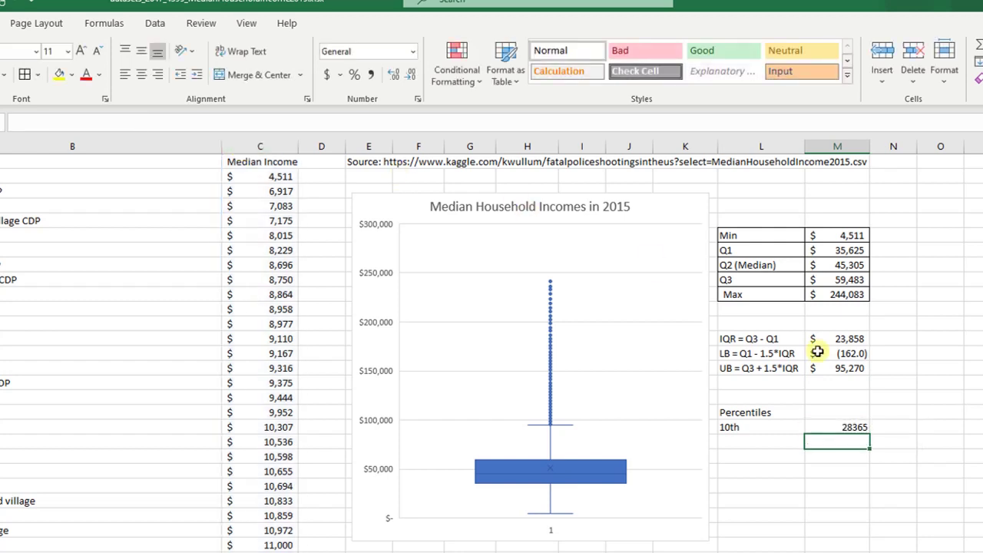
# Format the 10th percentile result as Accounting with no decimals, showing $28,365.
pyautogui.click(853, 427)
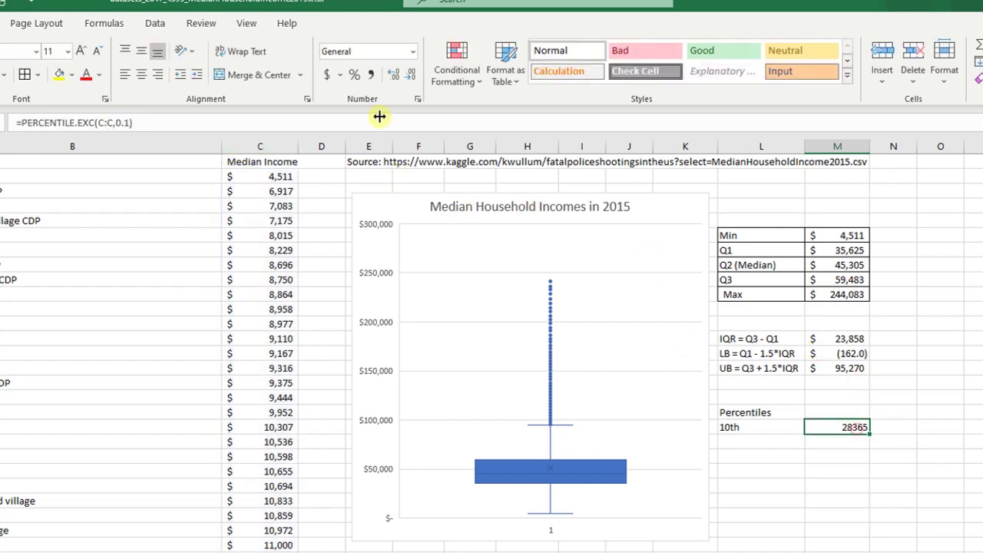
pyautogui.click(327, 75)
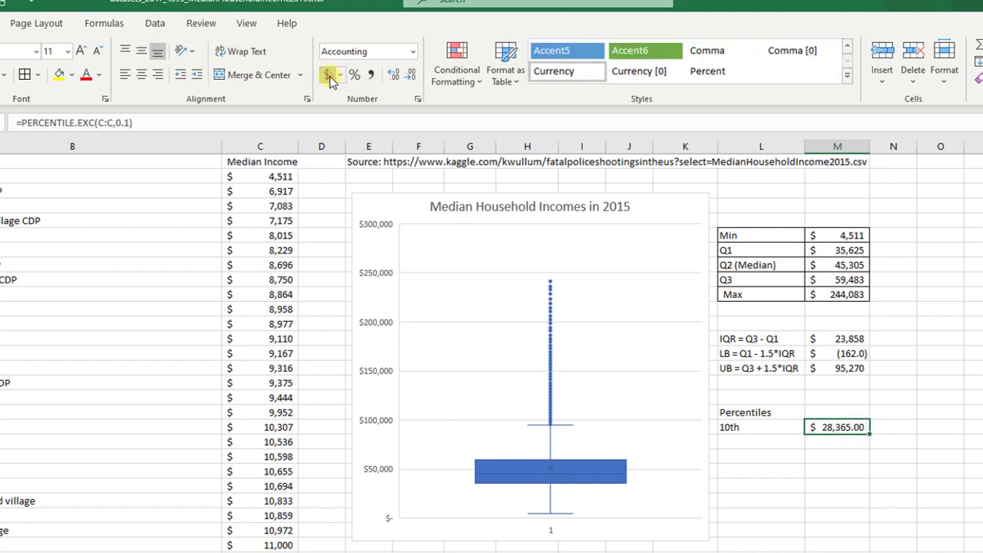
pyautogui.click(395, 75)
pyautogui.click(395, 74)
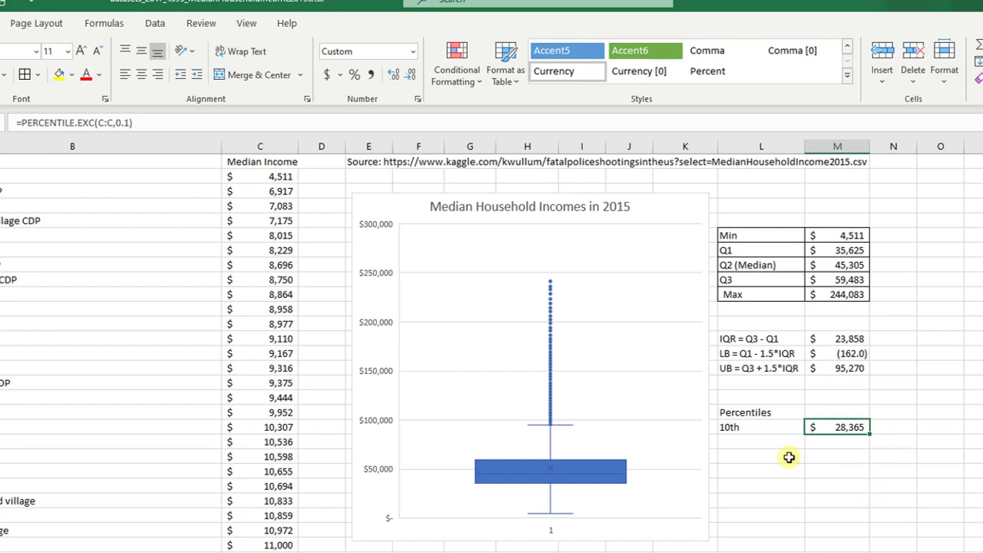
pyautogui.click(863, 454)
pyautogui.moveTo(769, 417); pyautogui.dragTo(850, 425)
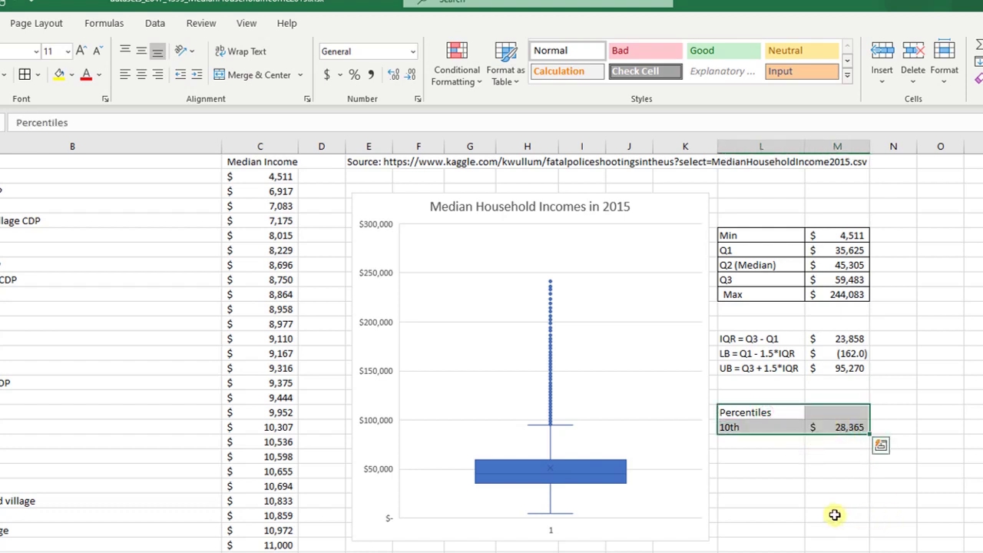
pyautogui.click(842, 478)
pyautogui.click(848, 430)
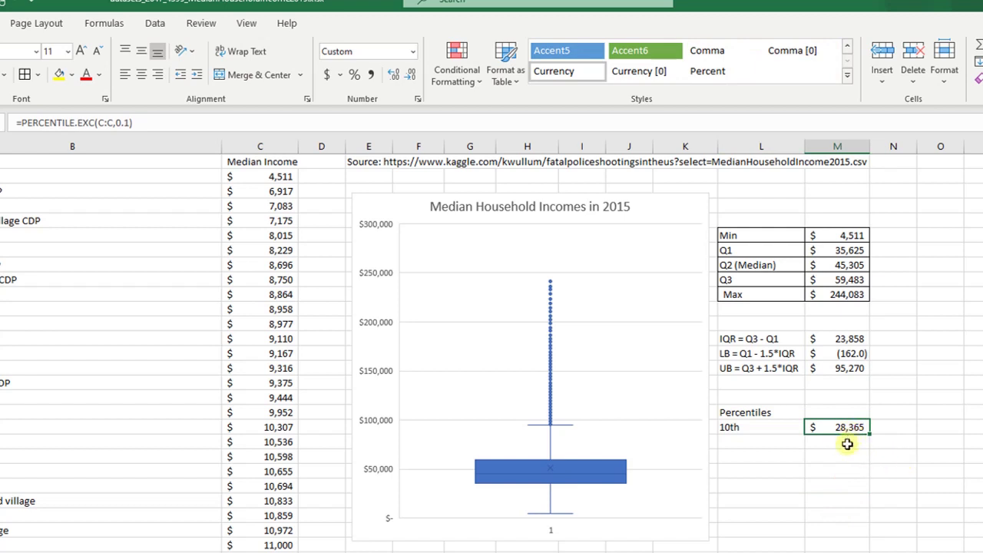
pyautogui.click(769, 446)
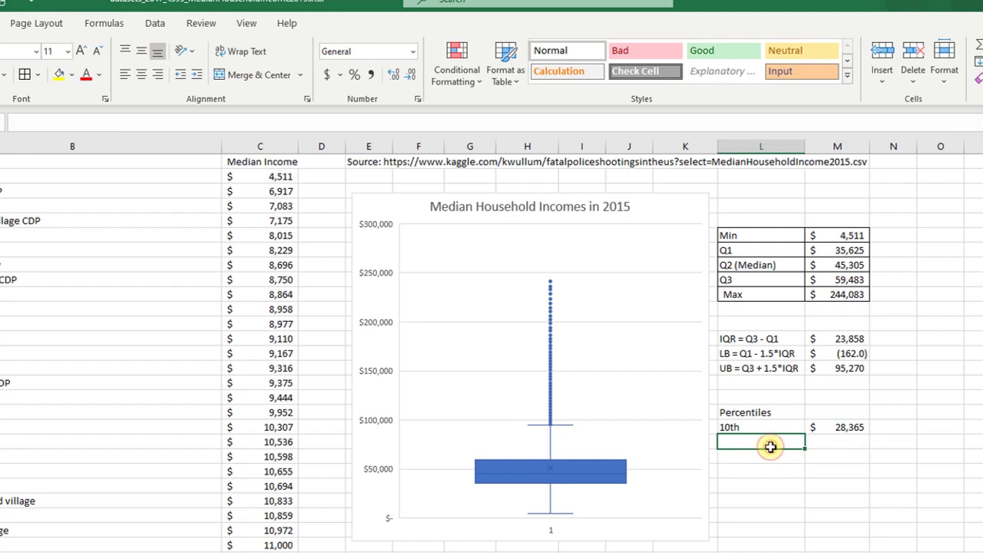
# Add a 90th row computing =PERCENTILE.EXC(C:C,0.90).
pyautogui.write('90th')
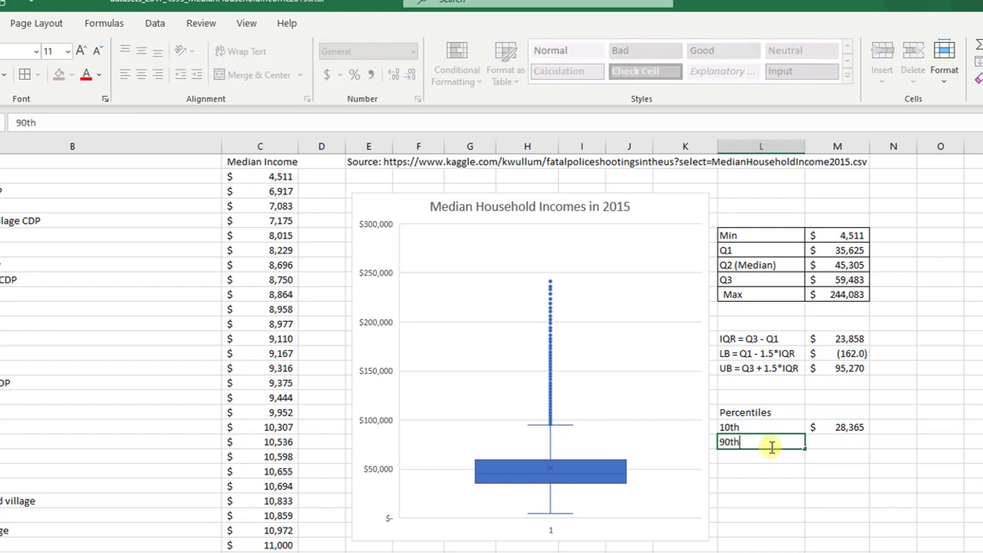
pyautogui.click(816, 426)
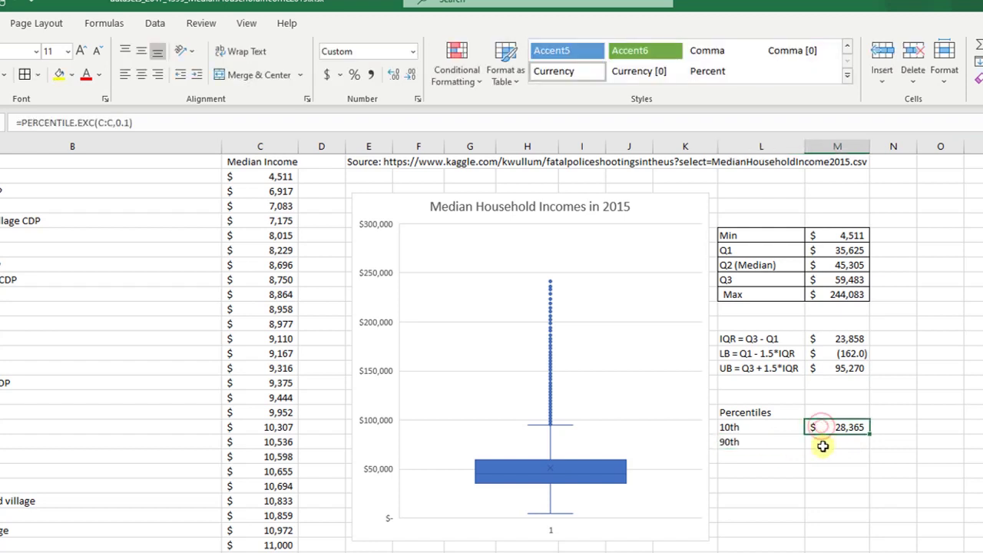
pyautogui.click(823, 446)
pyautogui.write('=per')
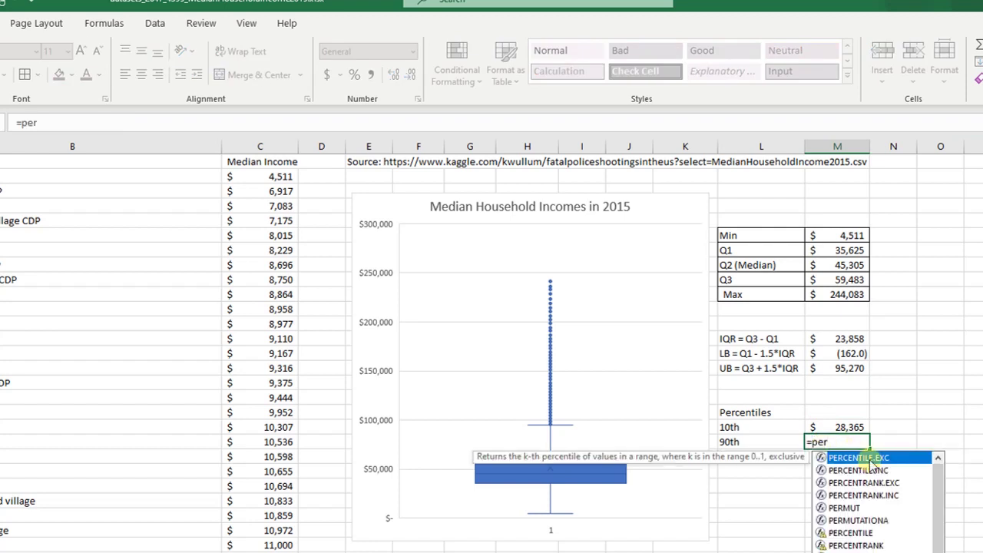
pyautogui.doubleClick(865, 459)
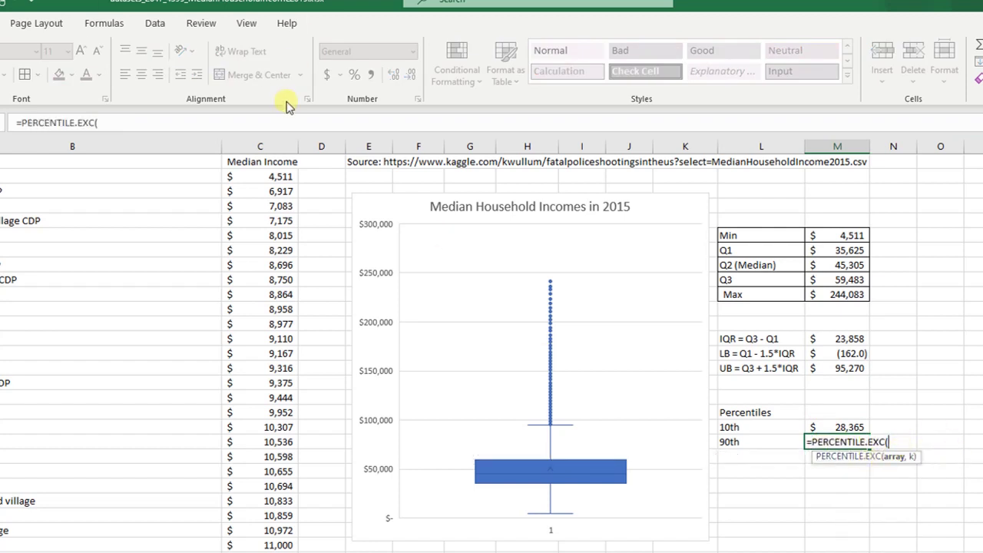
pyautogui.click(271, 145)
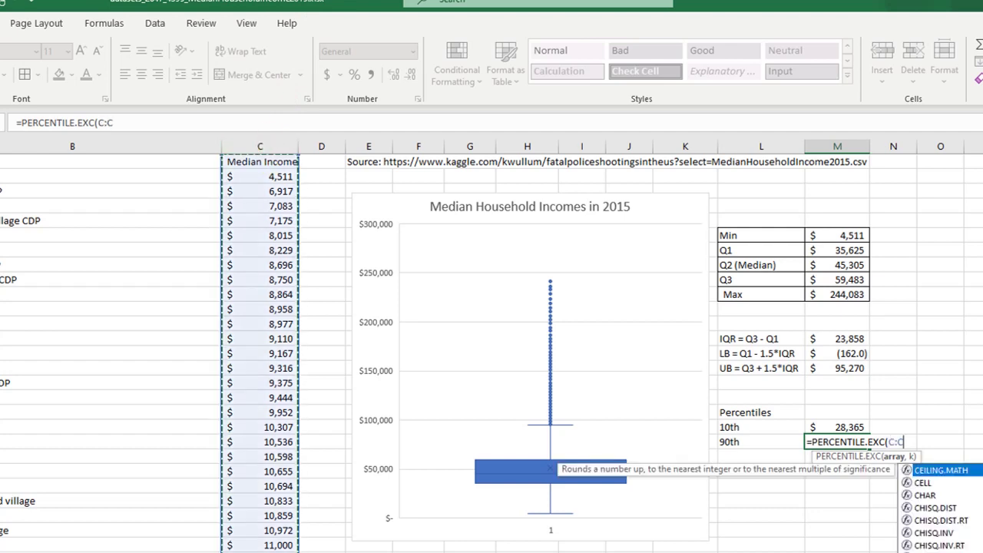
pyautogui.write(',')
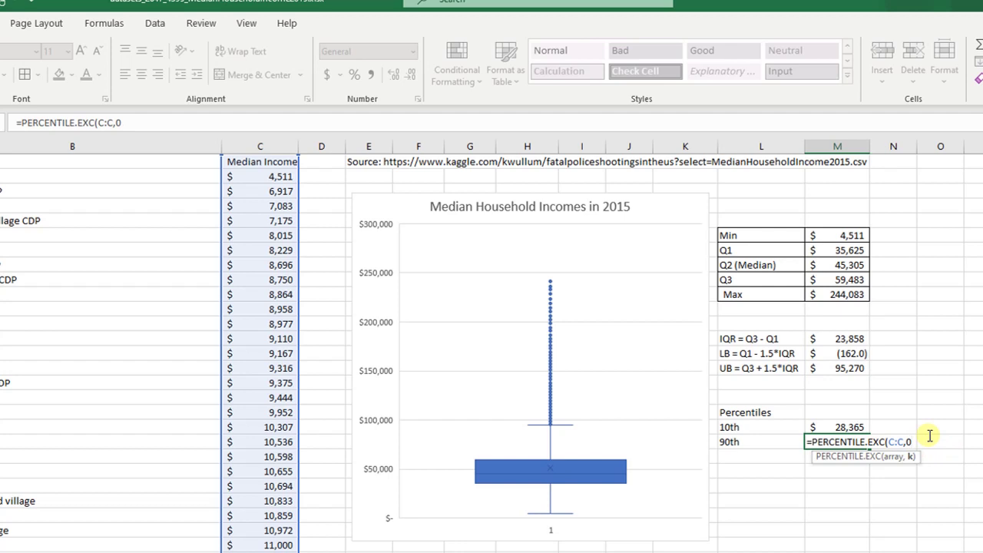
pyautogui.write('0.90)')
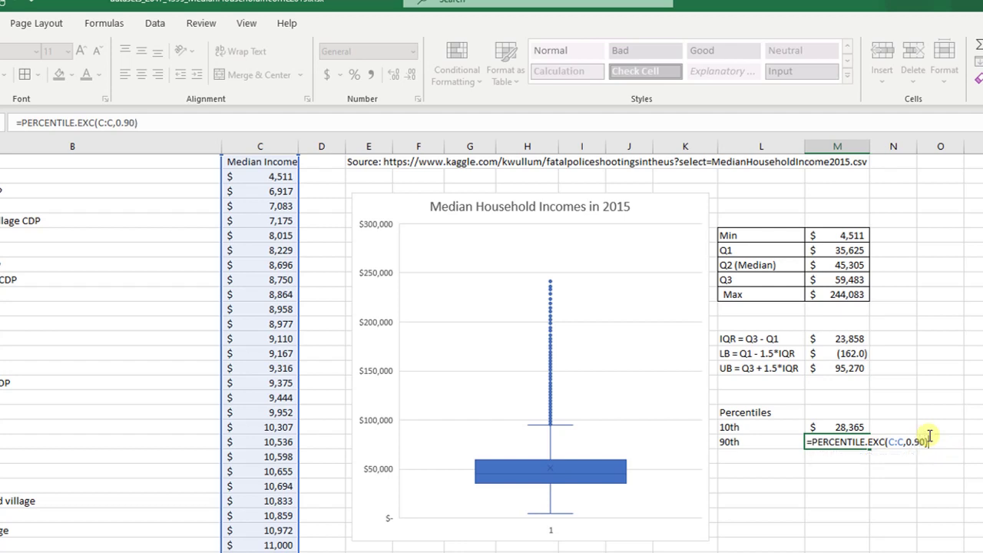
pyautogui.press('Return')
# Format the 90th percentile as whole-dollar Accounting, showing $80,833.
pyautogui.click(865, 440)
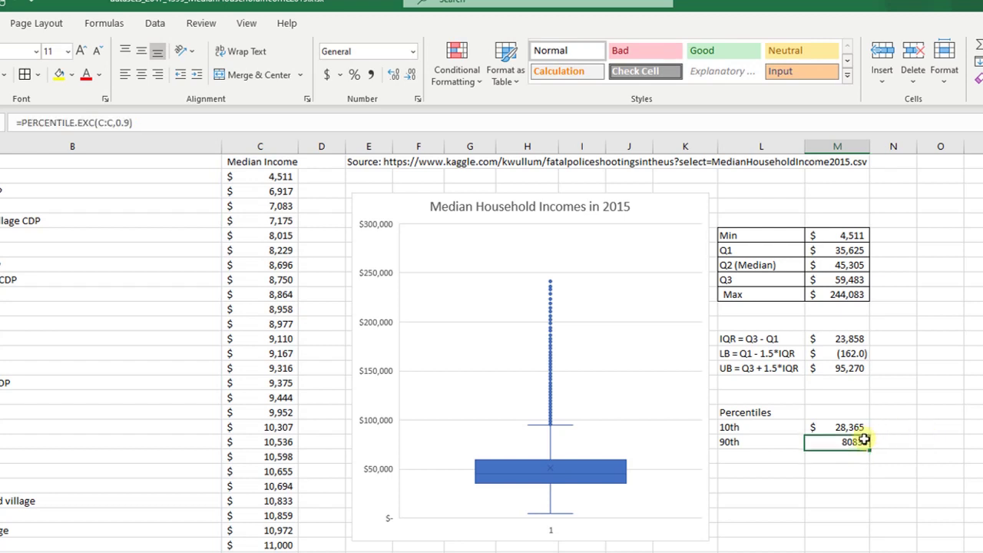
pyautogui.click(327, 75)
pyautogui.click(411, 77)
pyautogui.click(411, 77)
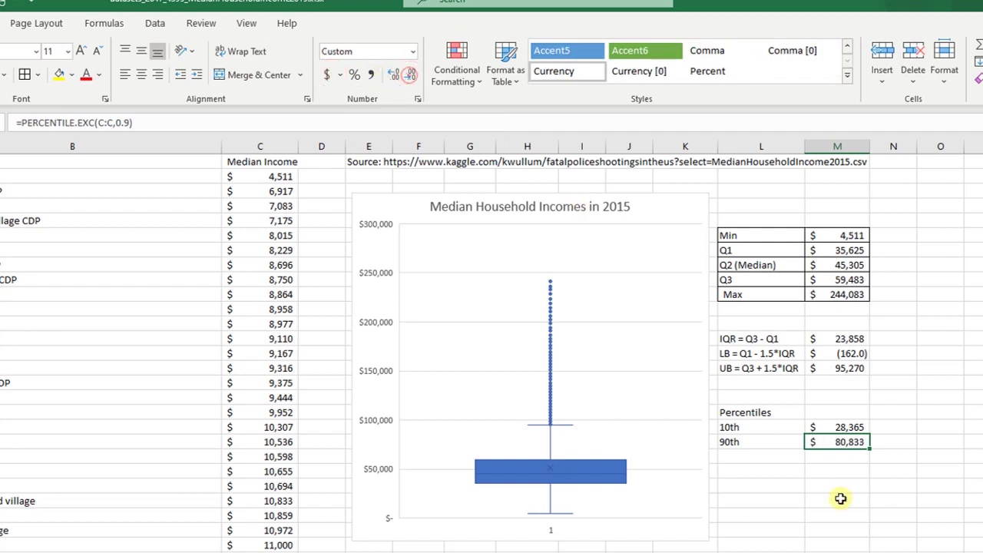
pyautogui.click(866, 503)
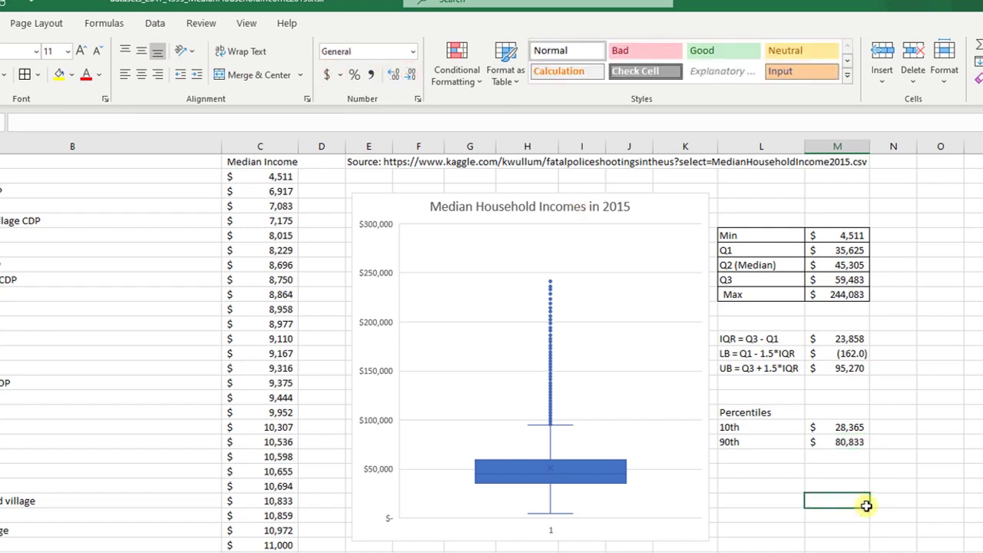
# Apply All Borders to the Percentiles table.
pyautogui.moveTo(785, 413); pyautogui.dragTo(838, 441)
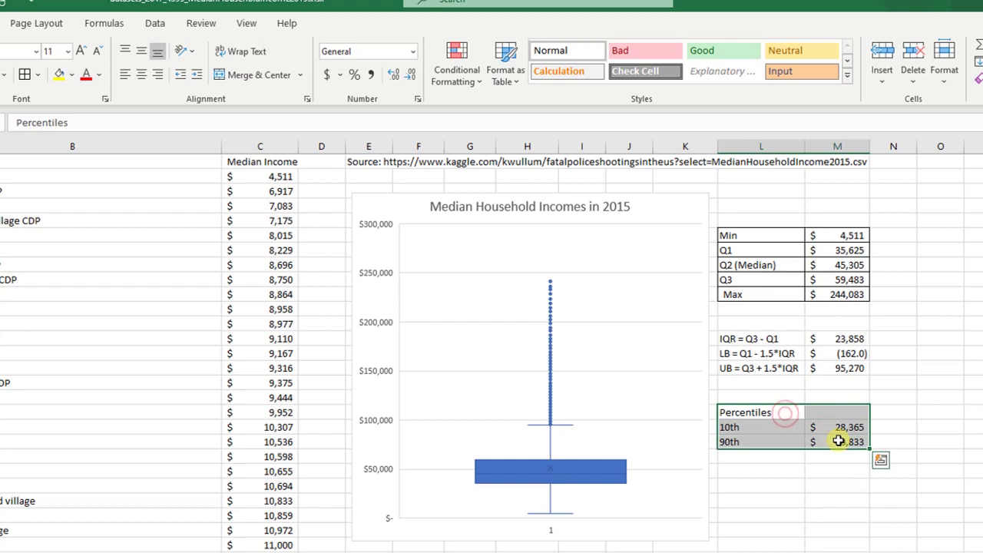
pyautogui.click(25, 75)
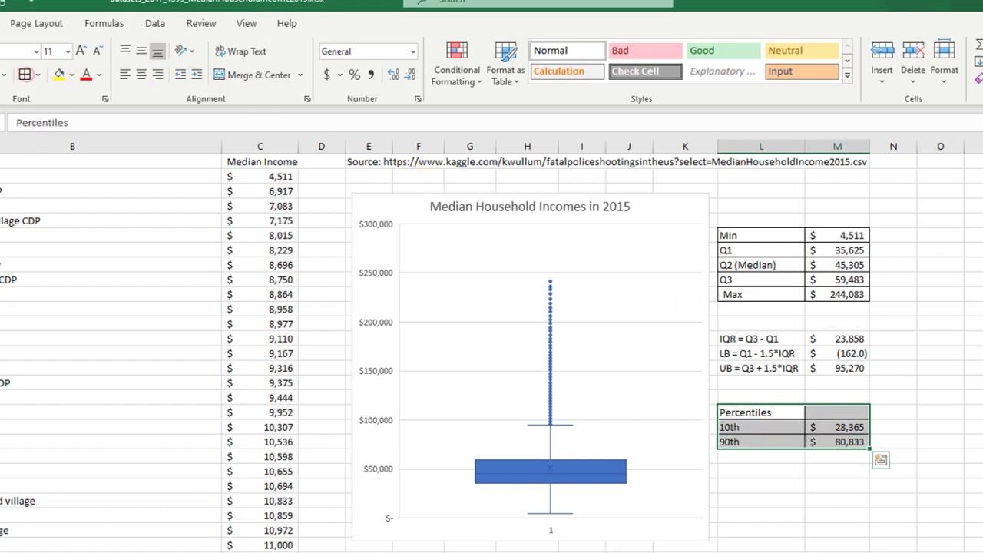
pyautogui.click(897, 517)
pyautogui.click(840, 442)
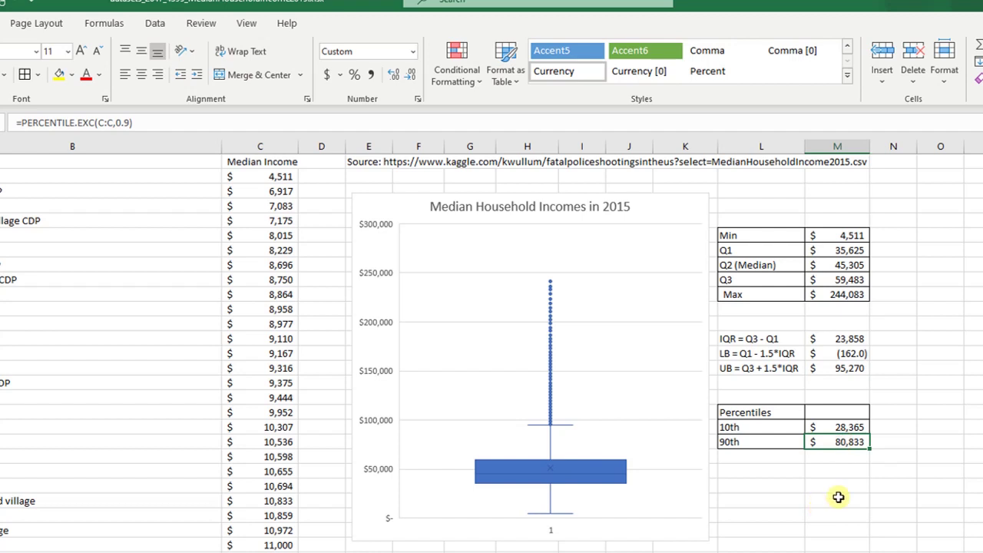
pyautogui.click(752, 445)
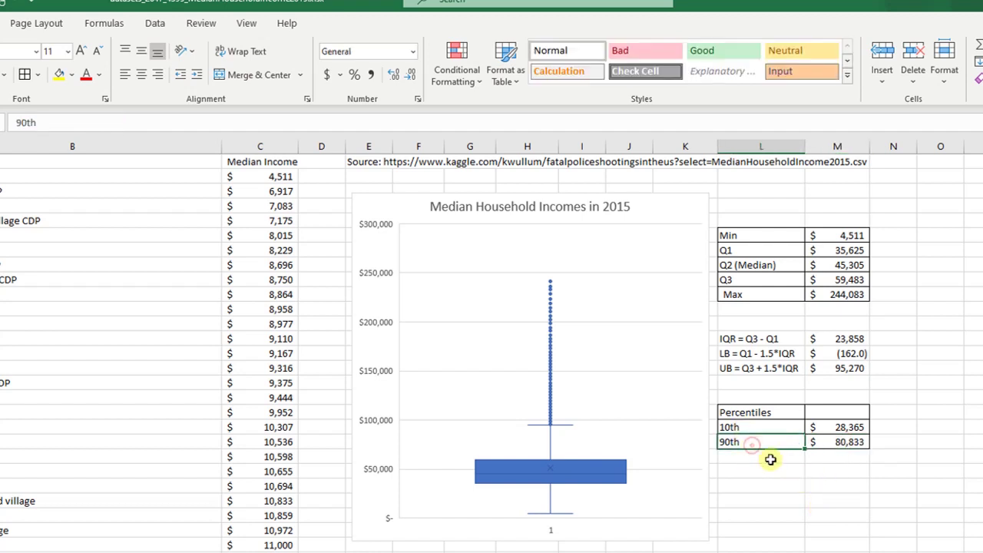
# Add a 99th row computing =PERCENTILE.EXC(C:C,0.99).
pyautogui.click(767, 456)
pyautogui.write('99th')
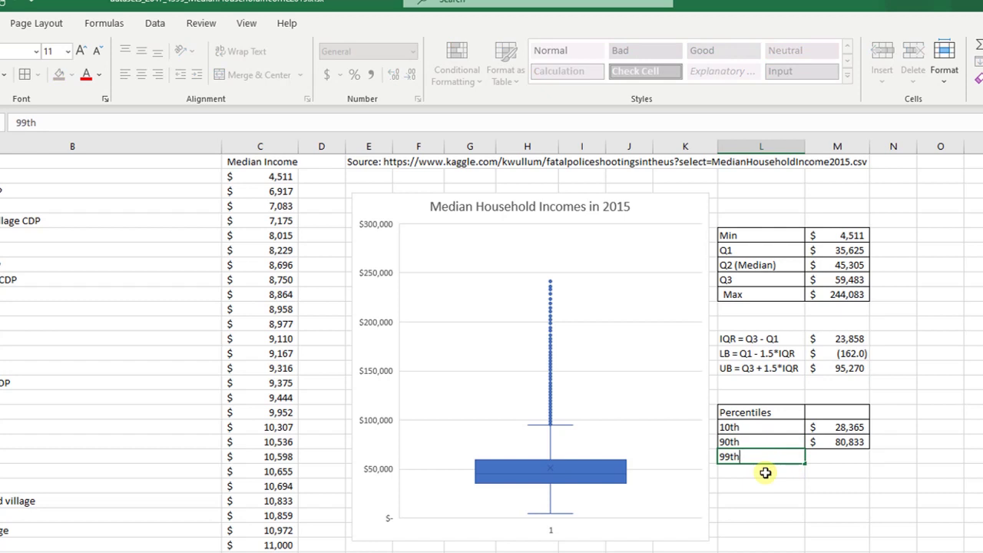
pyautogui.press('Tab')
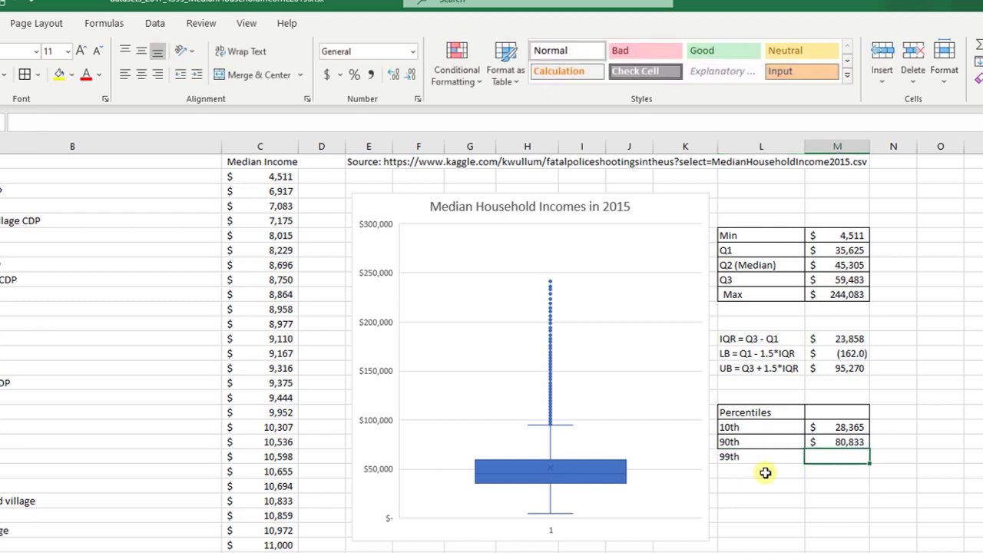
pyautogui.write('=')
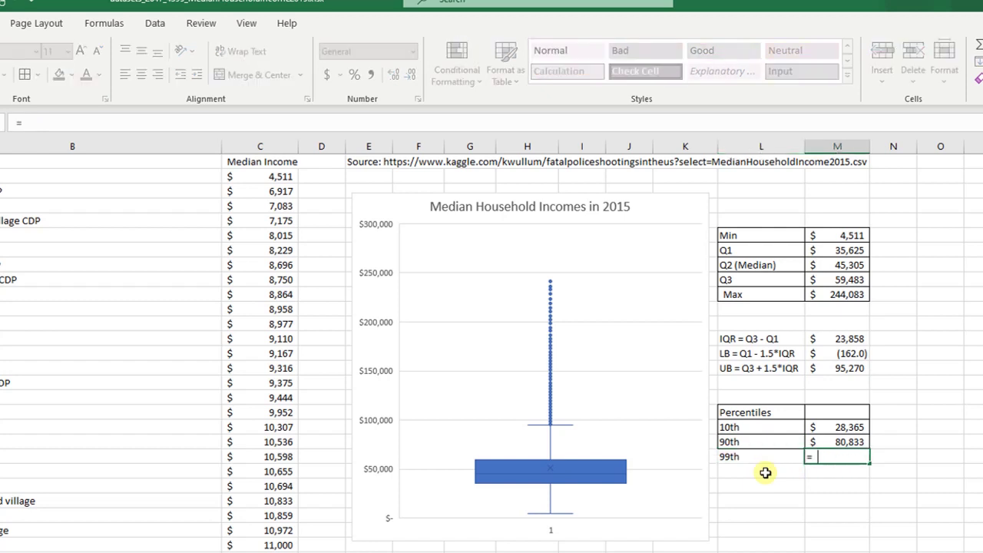
pyautogui.write('per')
pyautogui.press('Tab')
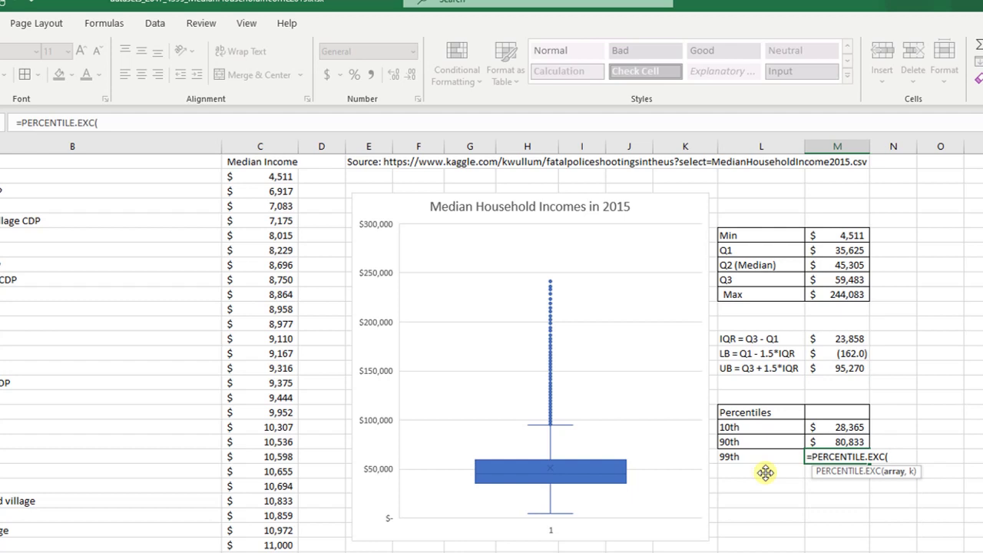
pyautogui.click(282, 145)
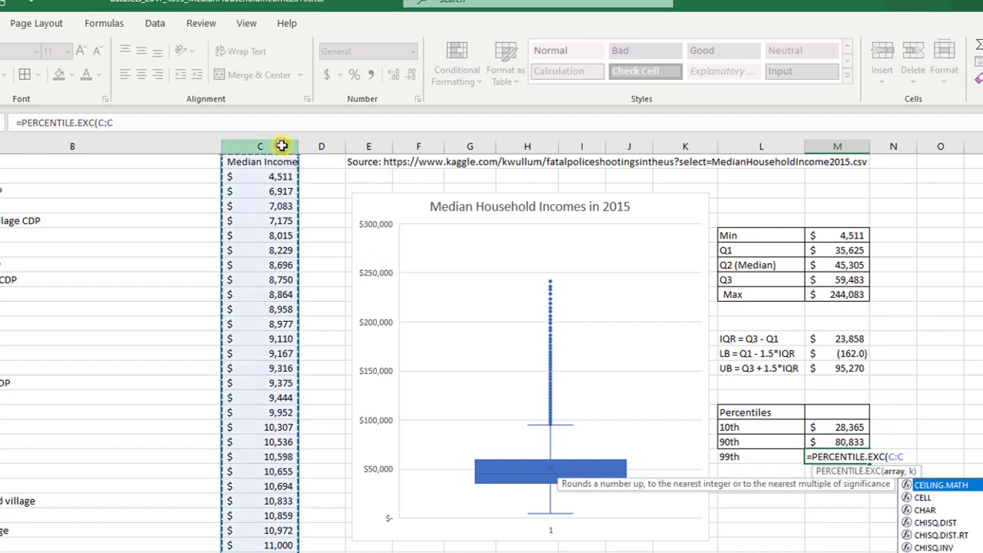
pyautogui.write('0.99')
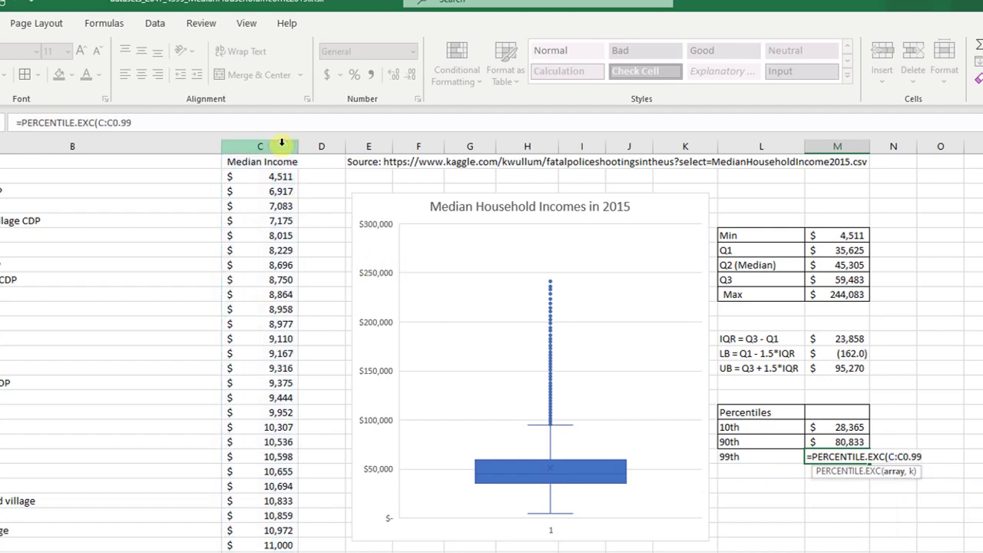
pyautogui.press('BackSpace')
pyautogui.press('BackSpace')
pyautogui.press('BackSpace')
pyautogui.press('BackSpace')
pyautogui.write(',')
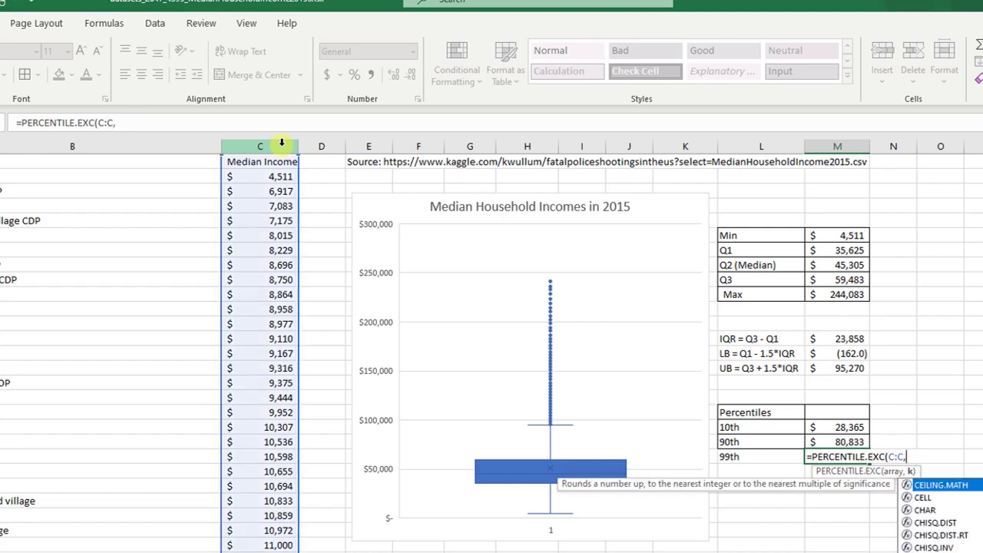
pyautogui.write('0.99')
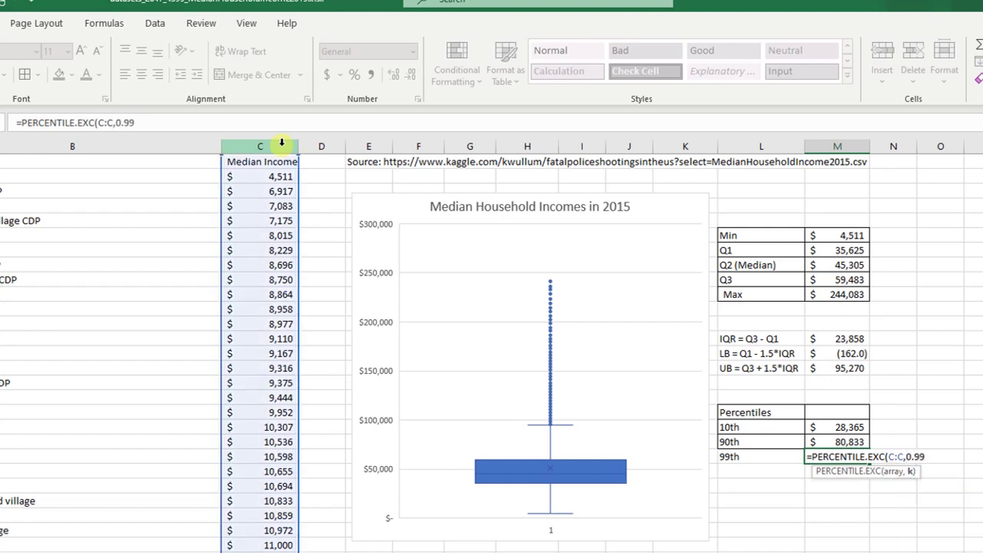
pyautogui.write(')')
pyautogui.press('Return')
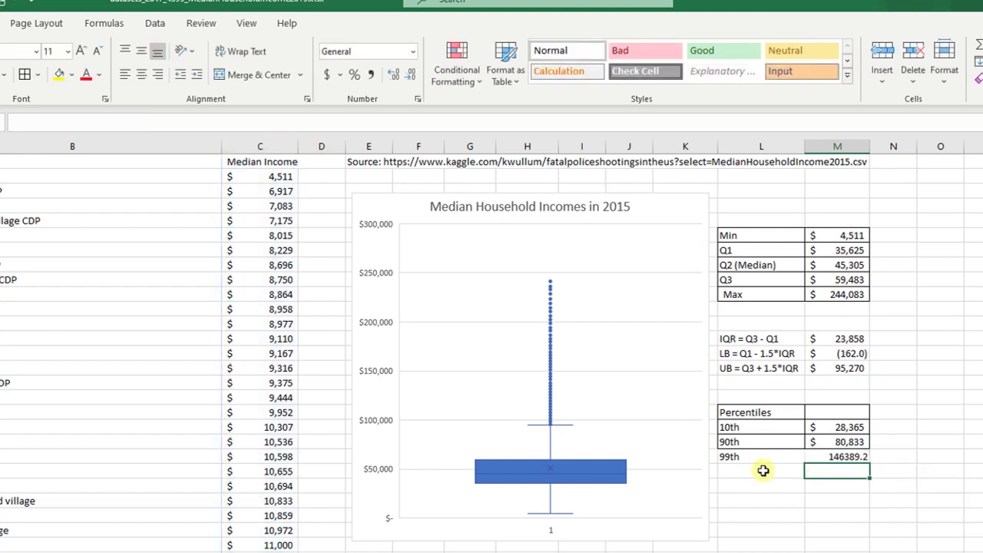
# Border the 99th row and format its value as whole-dollar Accounting, $146,389.
pyautogui.moveTo(761, 456); pyautogui.dragTo(837, 457)
pyautogui.click(25, 74)
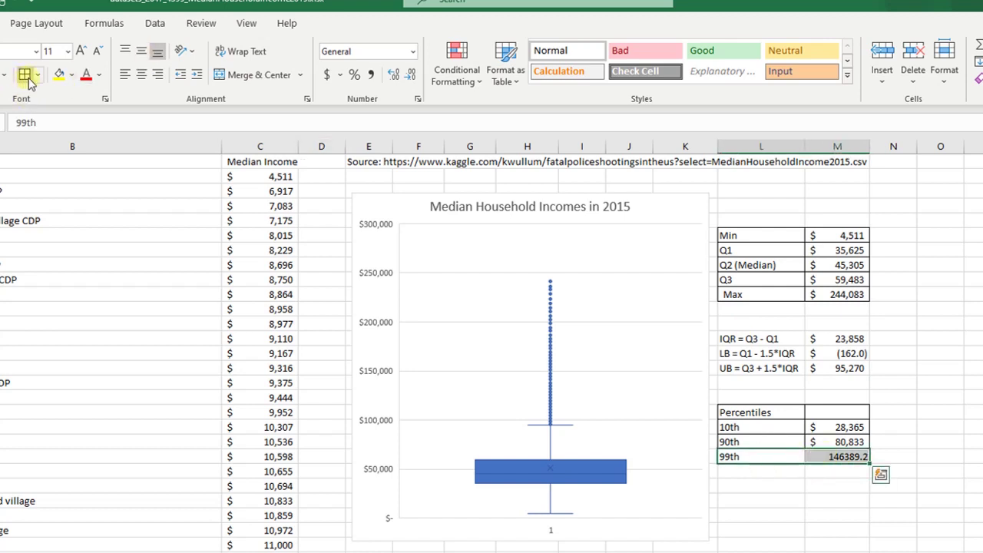
pyautogui.click(853, 513)
pyautogui.click(837, 456)
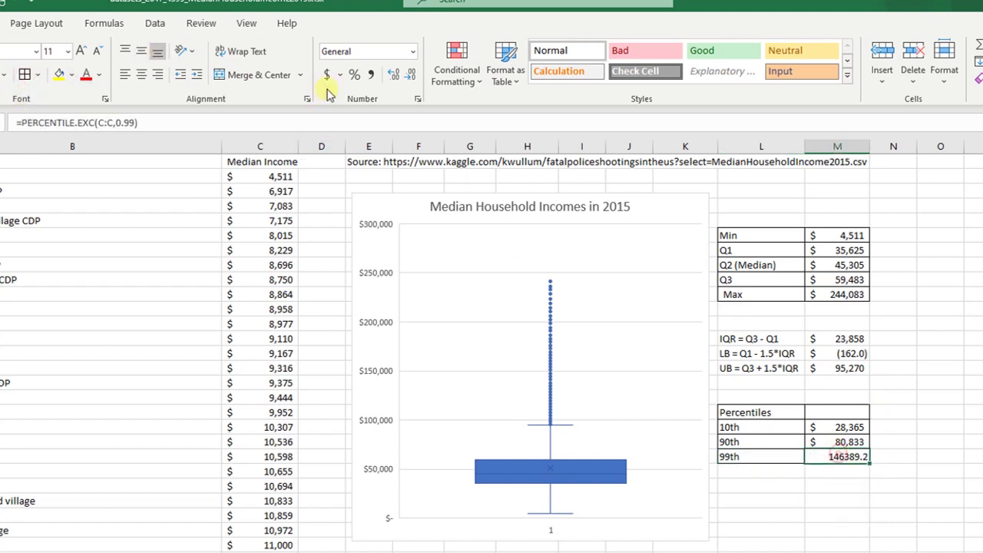
pyautogui.click(326, 74)
pyautogui.click(414, 77)
pyautogui.click(414, 76)
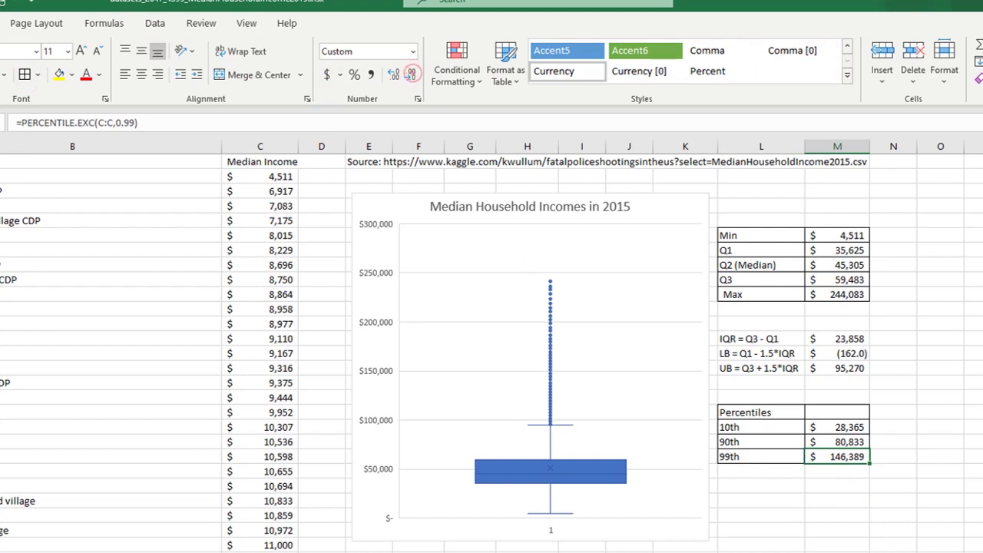
pyautogui.click(840, 507)
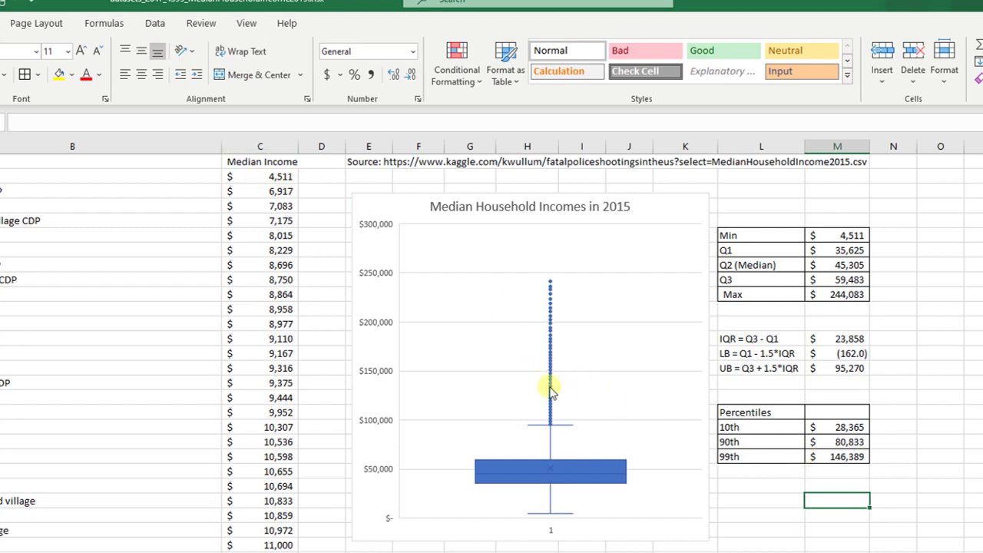
pyautogui.moveTo(550, 388)
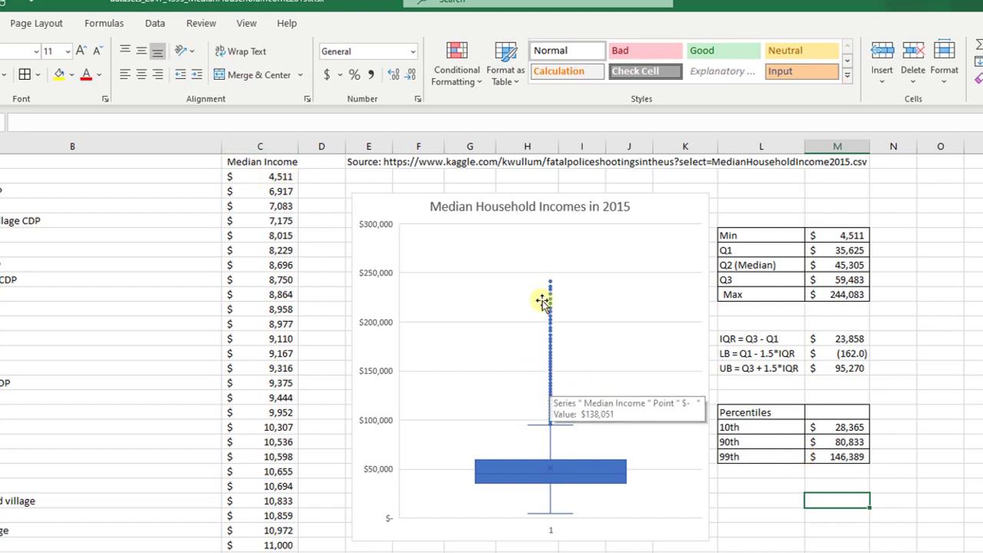